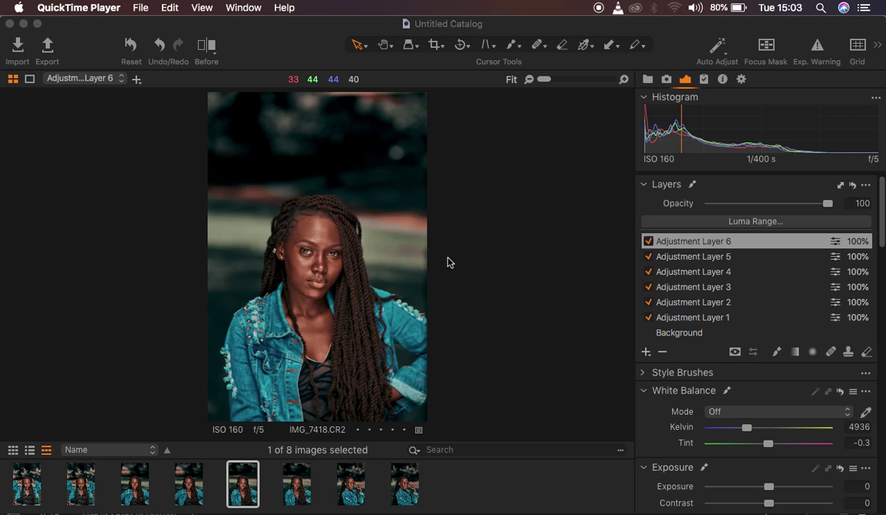
Show a split Before/After comparison of IMG_7418.CR2 against the original shot
left_click(206, 46)
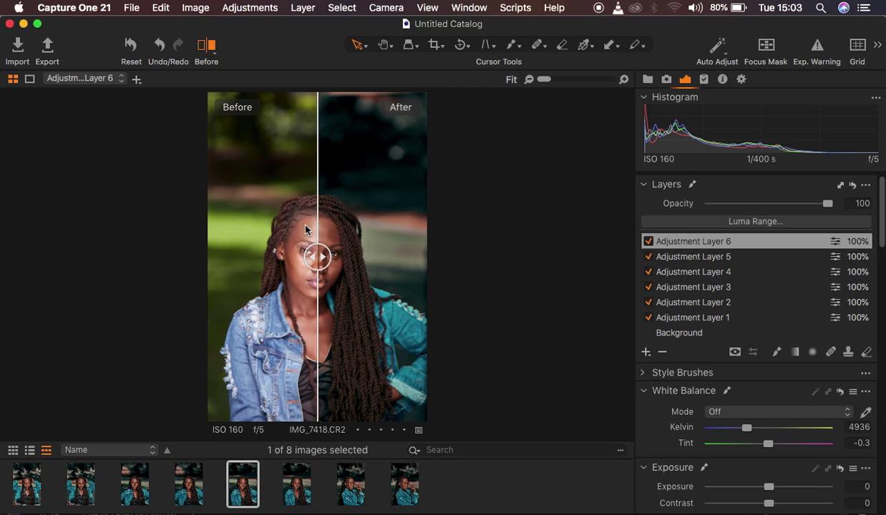
Widen the edited side of the split, then turn the Before/After comparison off
left_click_drag(317, 256, 206, 257)
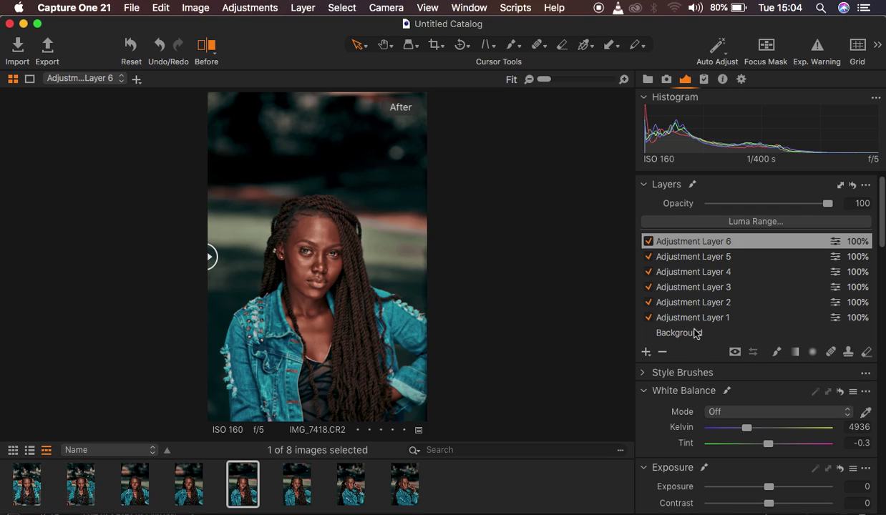
left_click(206, 46)
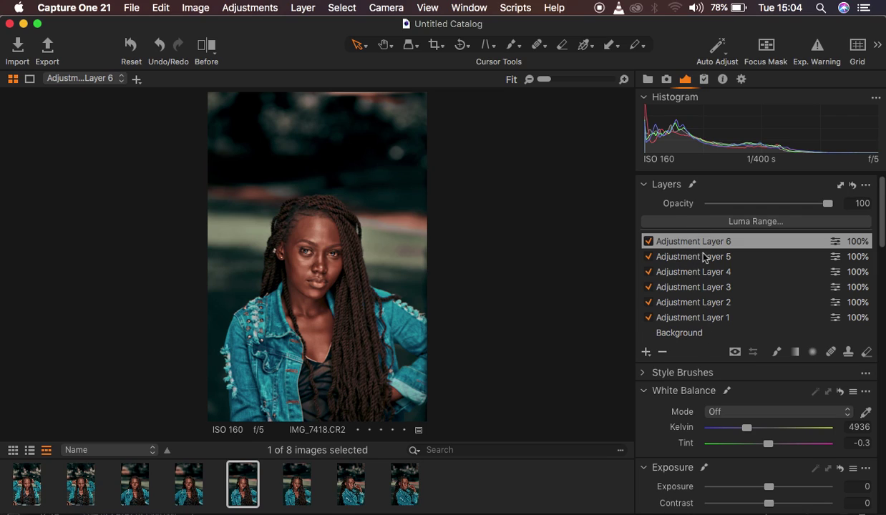
Reset IMG_7418.CR2, removing all adjustments and layers back to the original
left_click(131, 46)
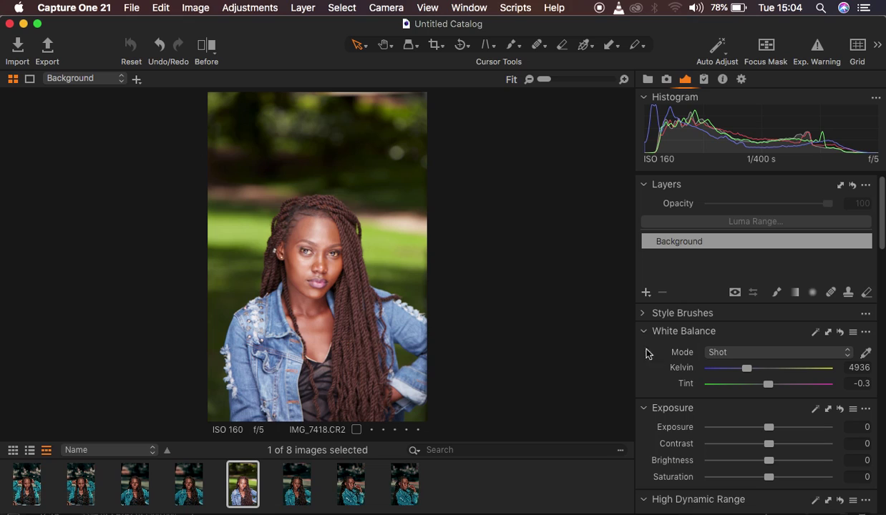
Bring up the window options to view the available workspaces
left_click(466, 8)
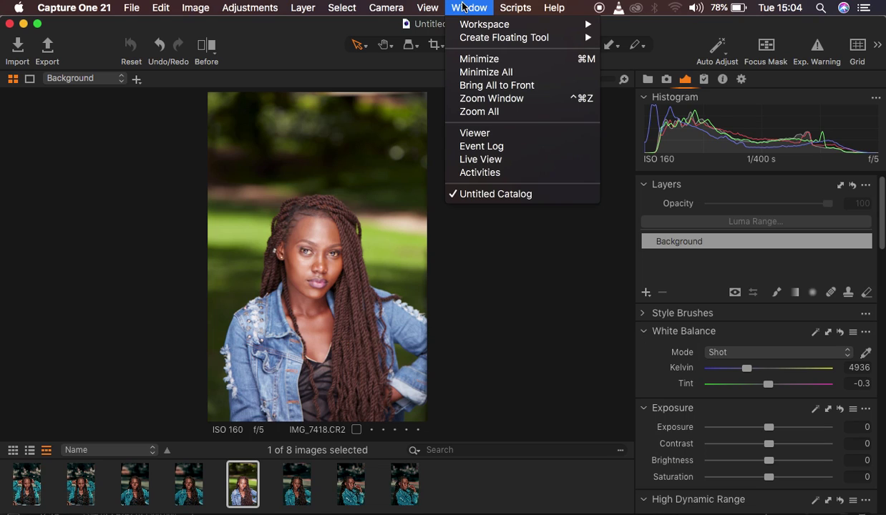
mouse_move(465, 26)
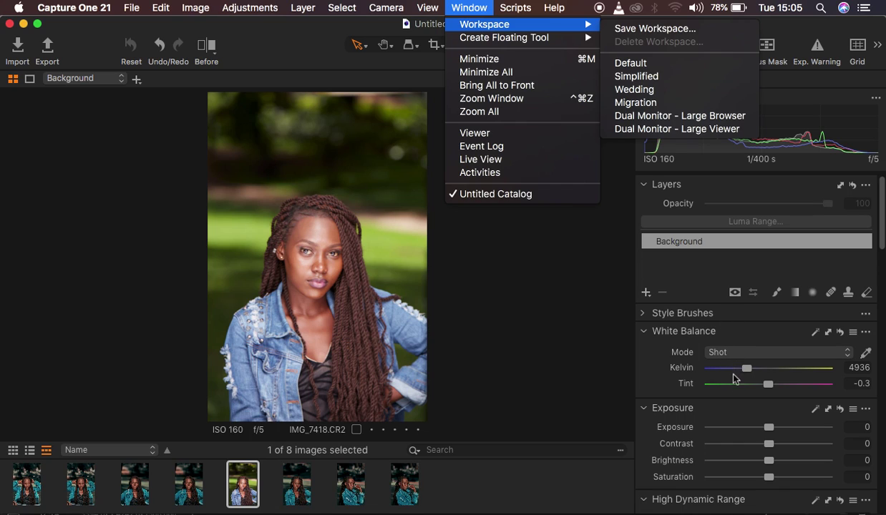
left_click(662, 368)
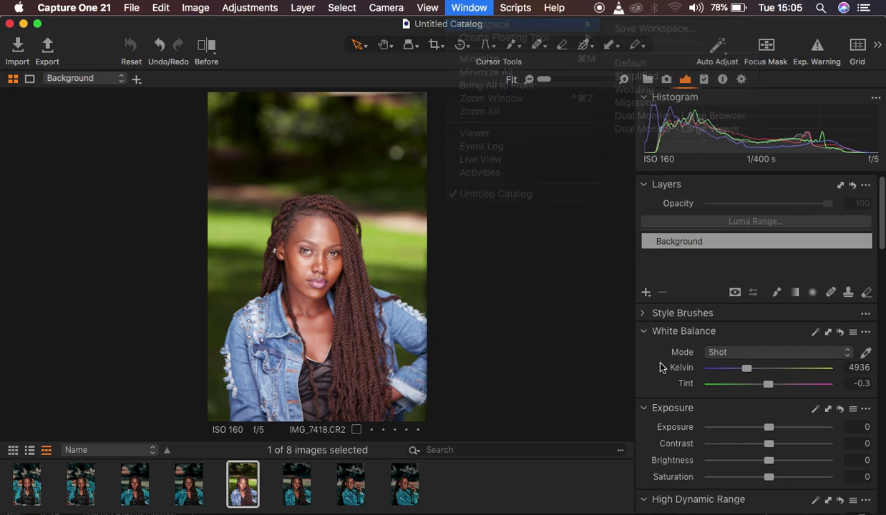
scroll(665, 450, "down", 2)
scroll(665, 450, "down", 7)
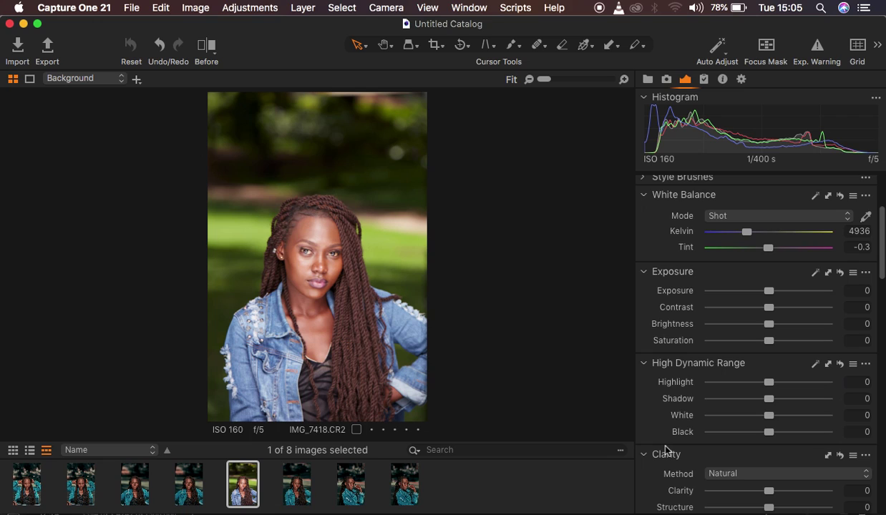
scroll(675, 259, "up", 4)
scroll(673, 279, "down", 3)
right_click(652, 331)
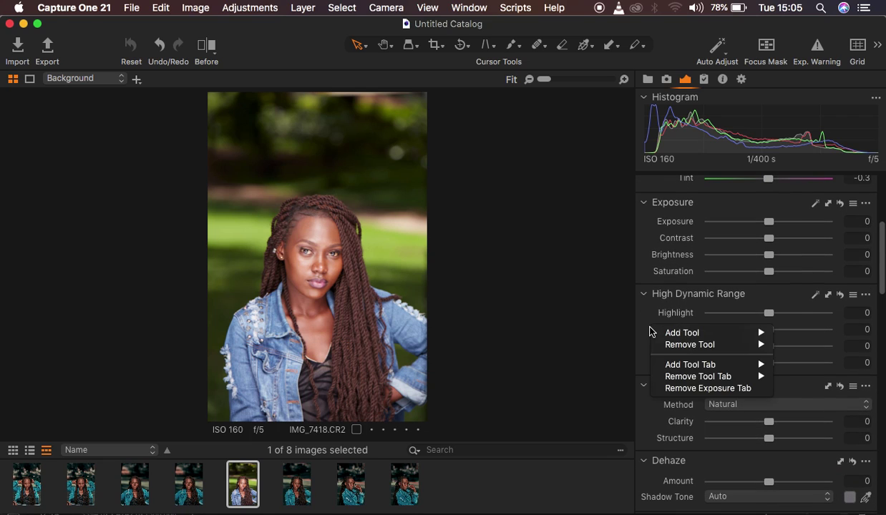
mouse_move(696, 334)
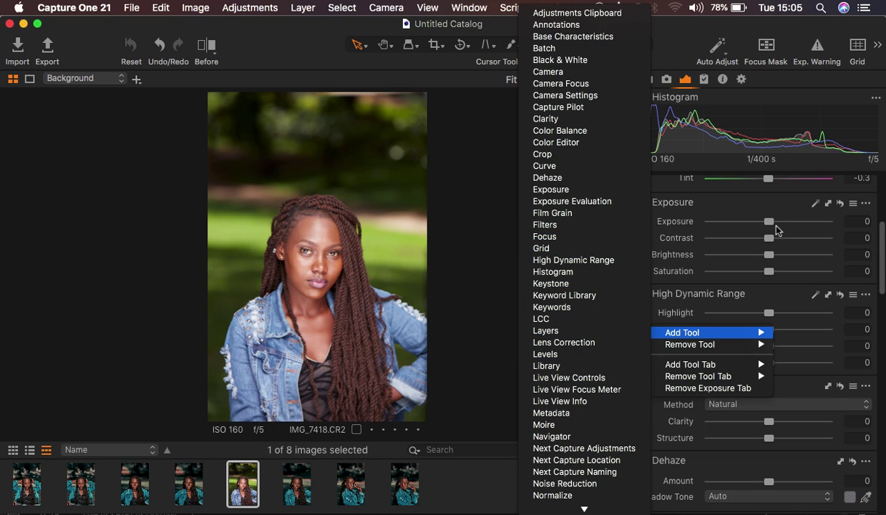
left_click(853, 247)
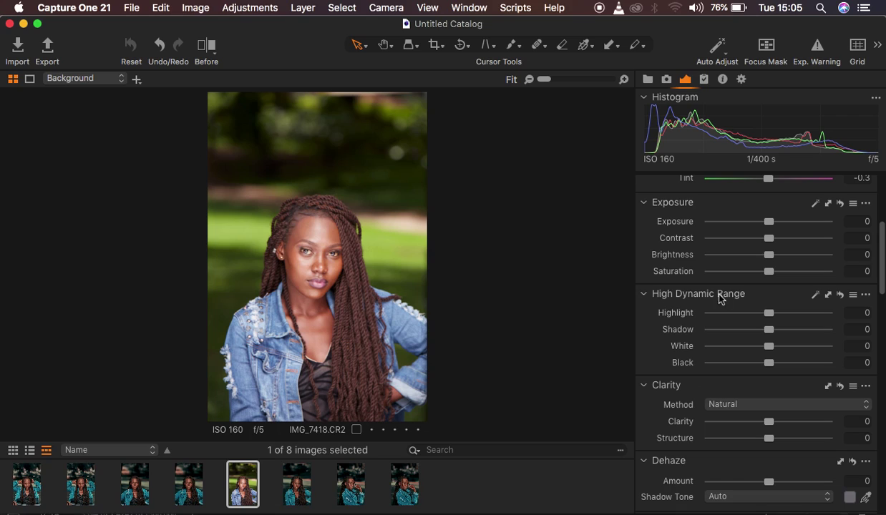
mouse_move(720, 292)
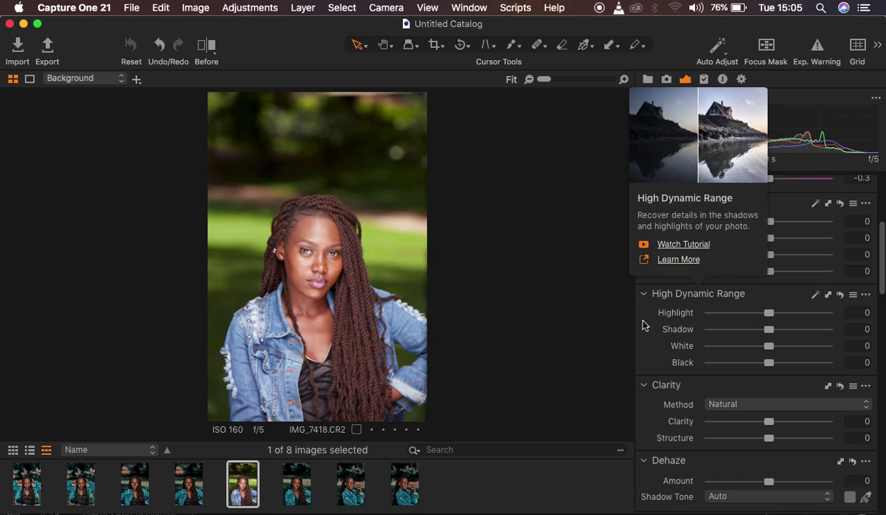
left_click(818, 47)
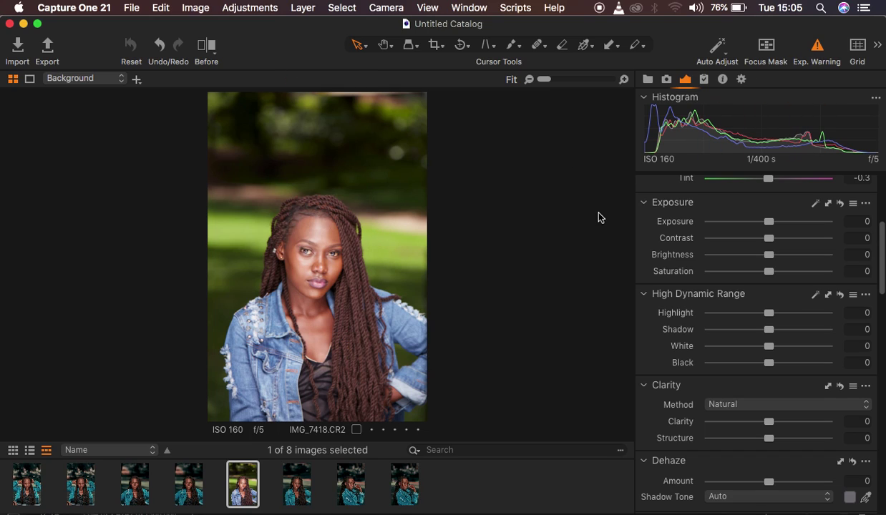
Turn off Exp. Warning, set Highlight and White to -100 and Exposure to -0.59
left_click(793, 51)
left_click_drag(761, 313, 653, 318)
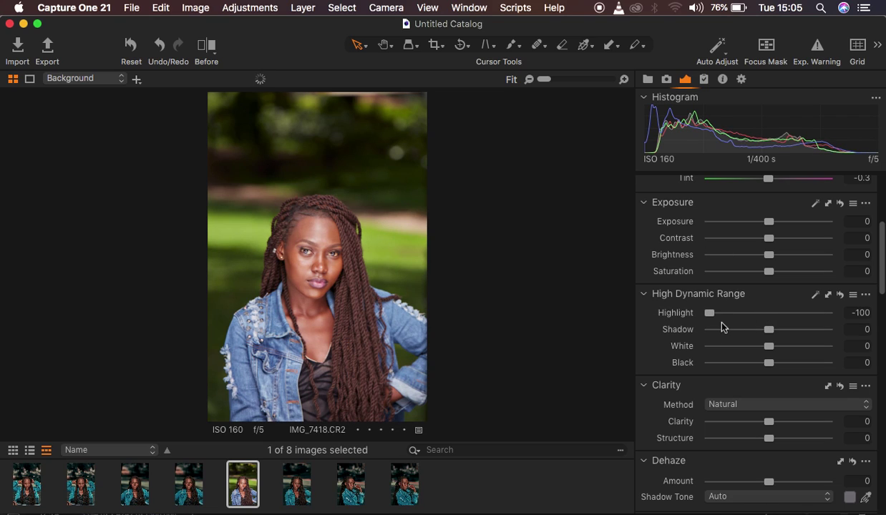
left_click_drag(775, 352, 689, 353)
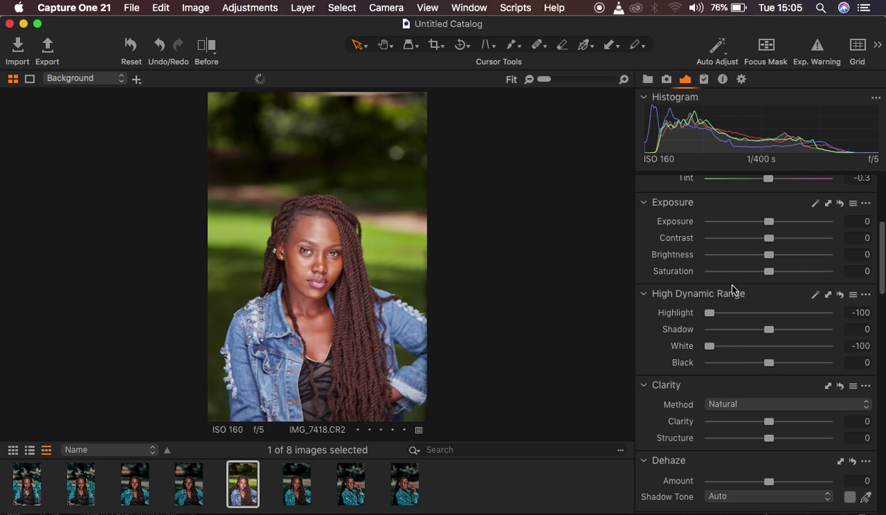
mouse_move(771, 228)
left_mouse_down()
mouse_move(758, 224)
mouse_move(774, 242)
left_mouse_up()
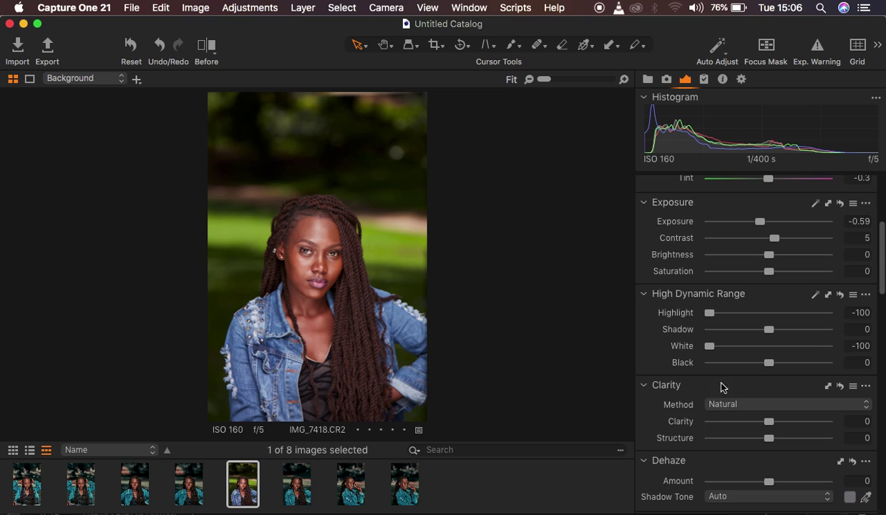
scroll(720, 387, "down", 5)
Raise the Levels black point to 4 to deepen the shadows
scroll(731, 395, "down", 10)
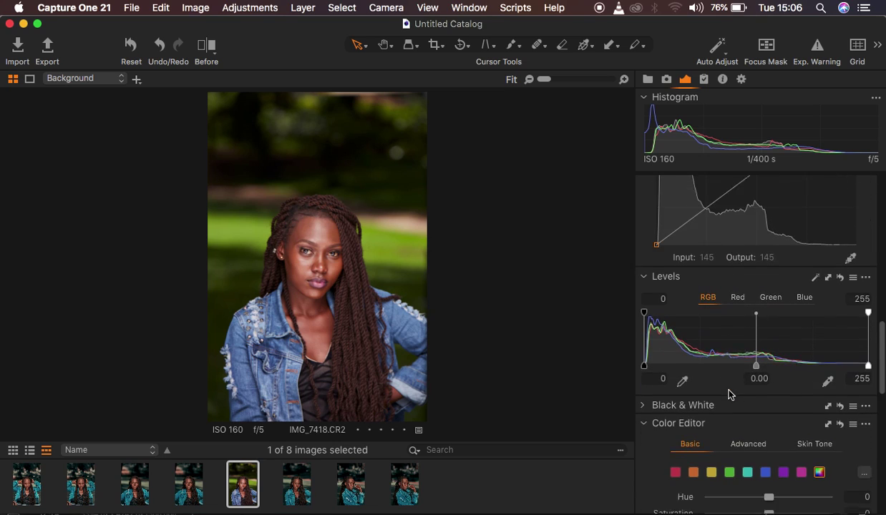
left_click_drag(645, 346, 648, 347)
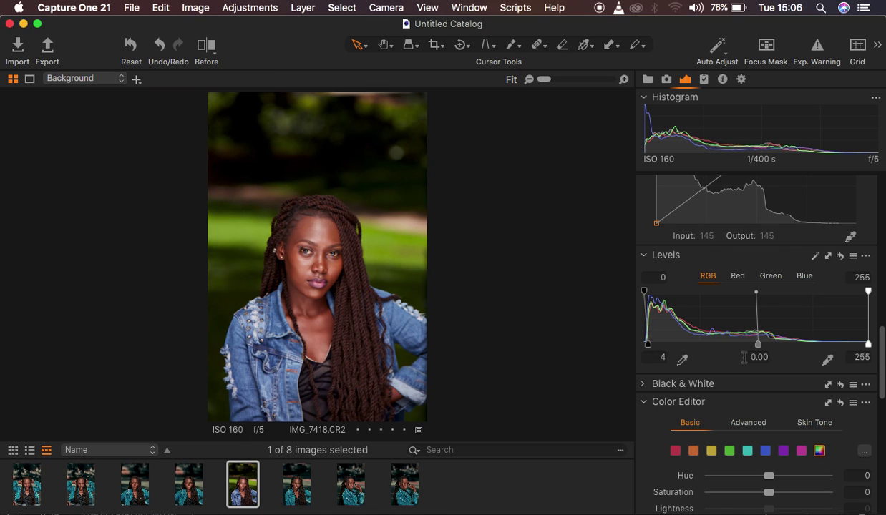
scroll(720, 345, "down", 5)
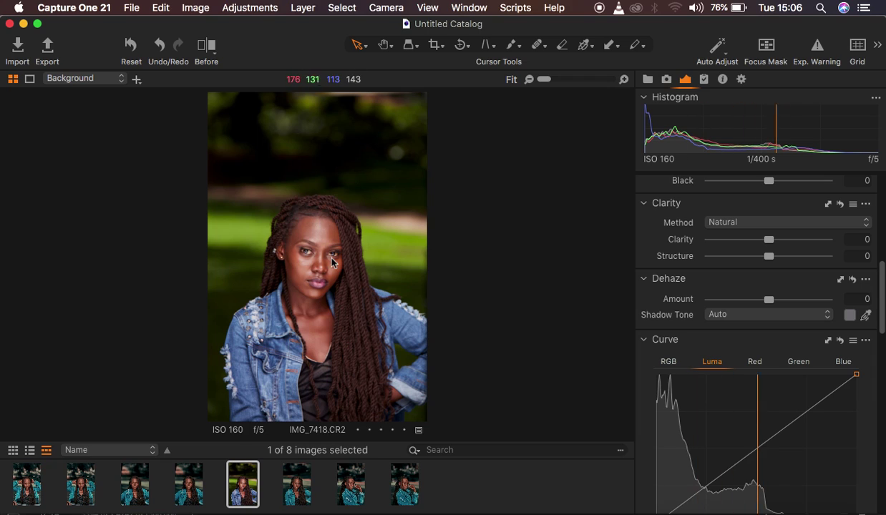
Zoom into the face to inspect the skin, then return to the fitted view
double_click(313, 257)
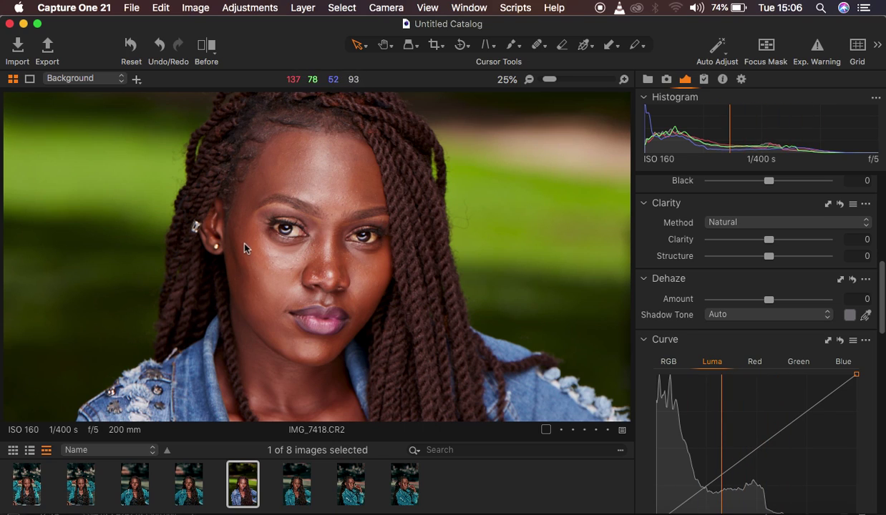
scroll(310, 240, "down", 2)
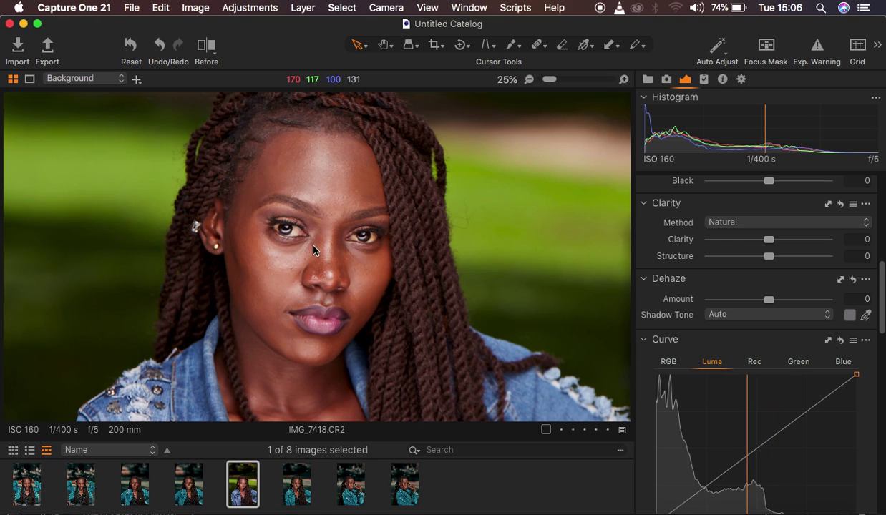
key("super+0")
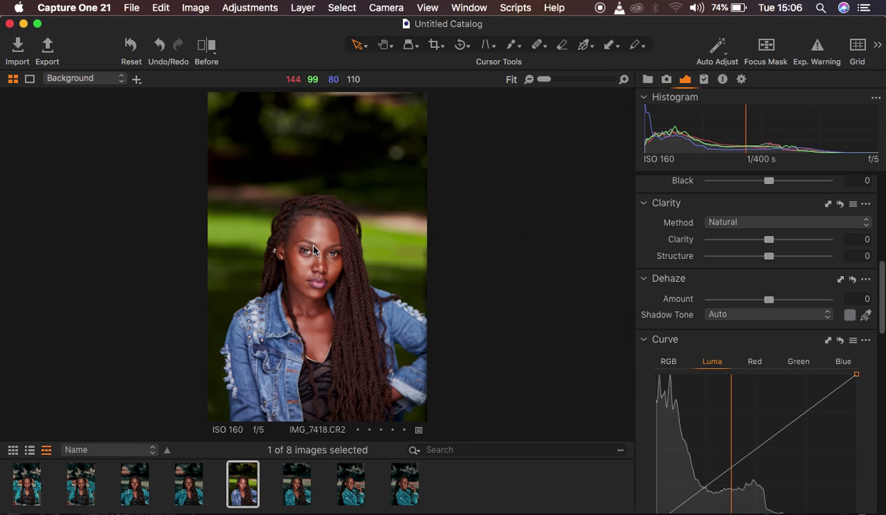
scroll(729, 298, "up", 5)
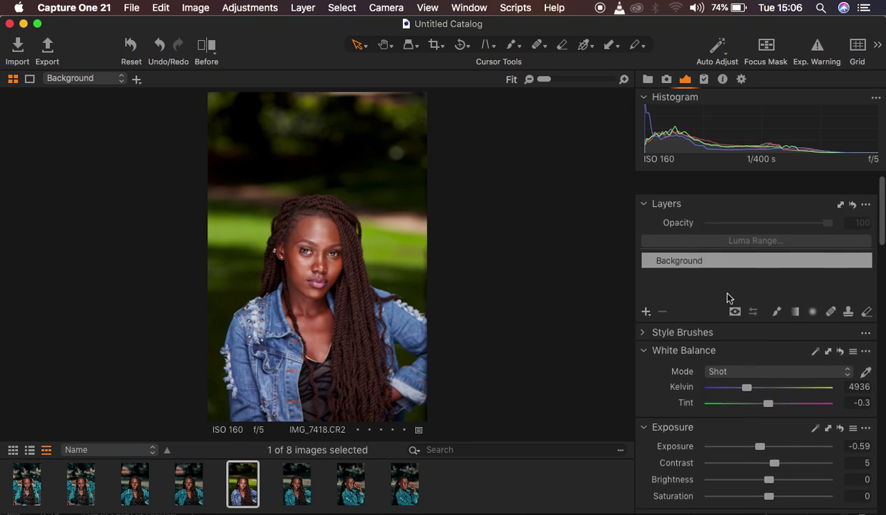
scroll(728, 299, "down", 1)
left_click(646, 294)
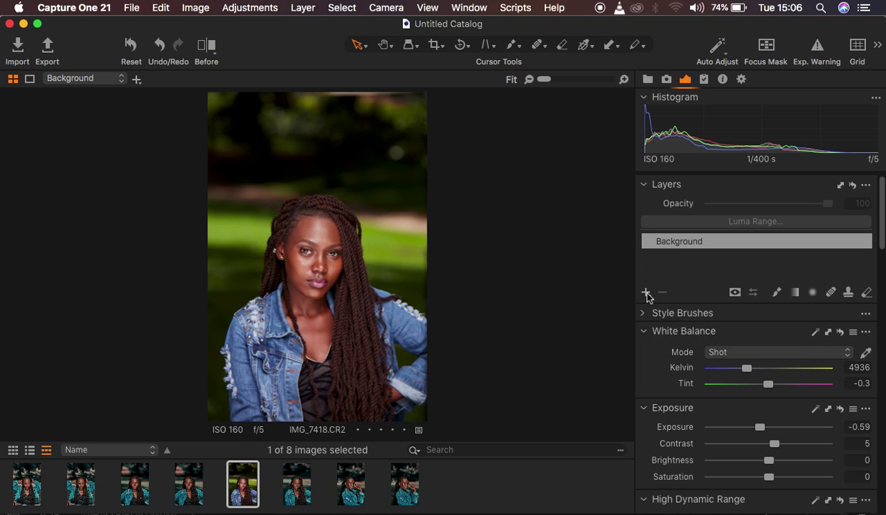
Add filled Adjustment Layer 1 and set its Highlight and White to -100
left_click(647, 293)
left_click(693, 315)
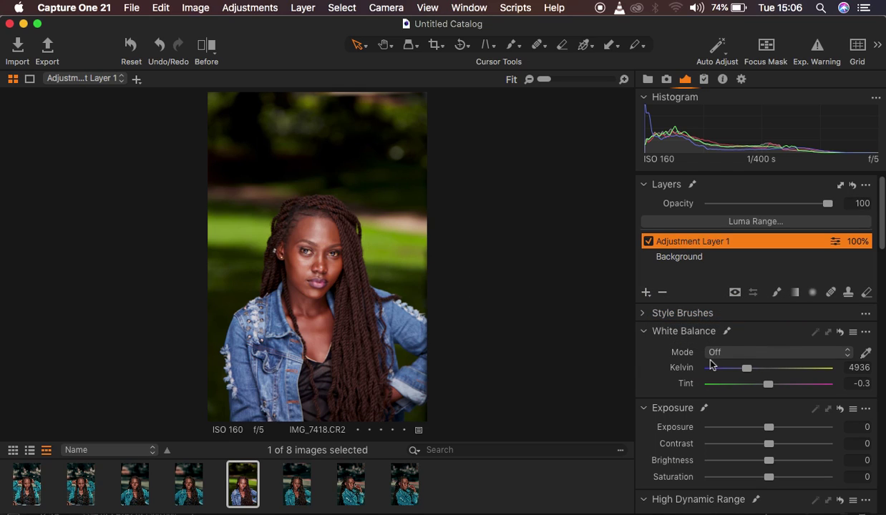
scroll(711, 365, "down", 5)
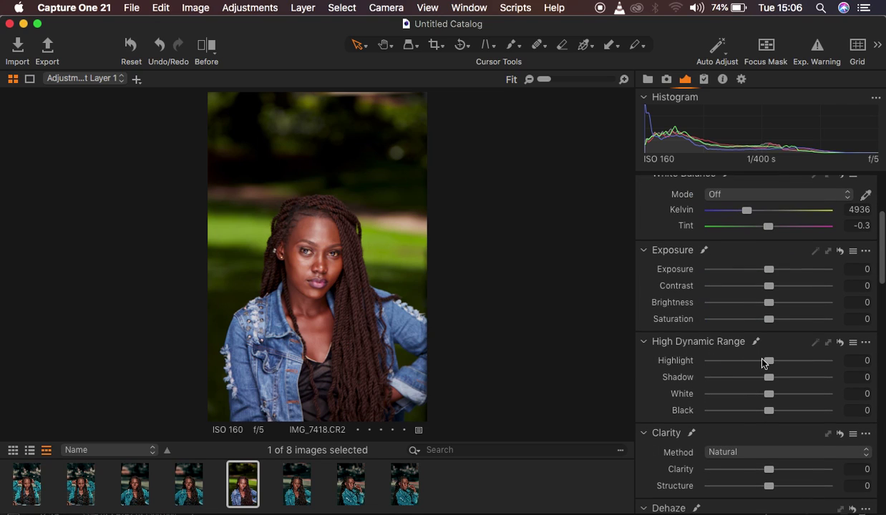
left_click_drag(766, 362, 664, 360)
left_click_drag(746, 394, 663, 390)
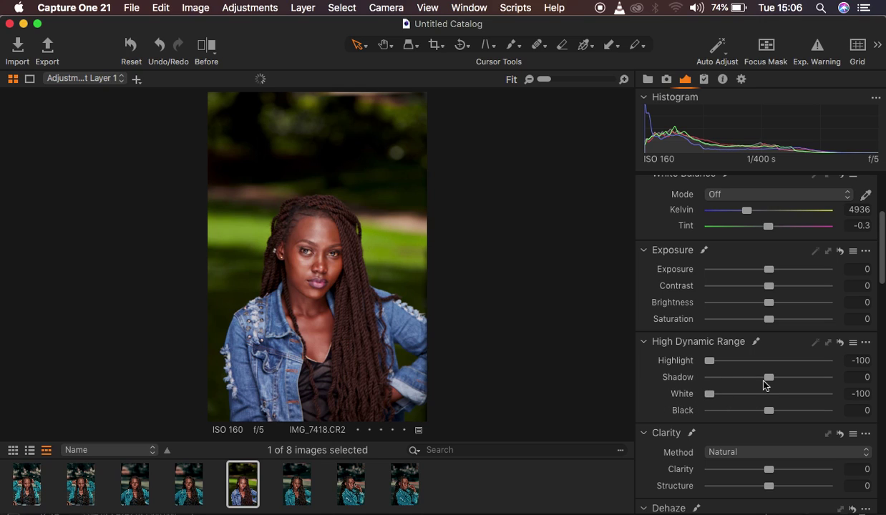
scroll(765, 387, "up", 2)
scroll(765, 384, "up", 2)
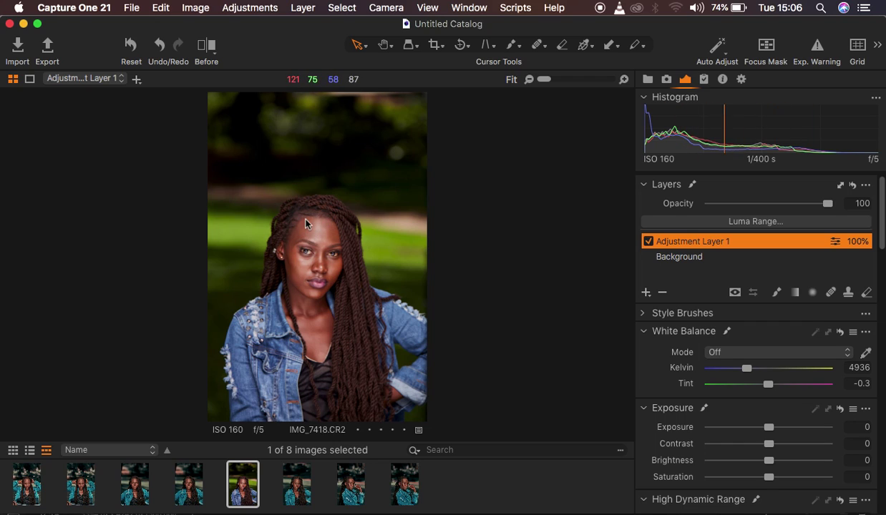
Add filled Adjustment Layer 2 with Highlight and White pulled to -100
left_click(646, 293)
left_click(685, 316)
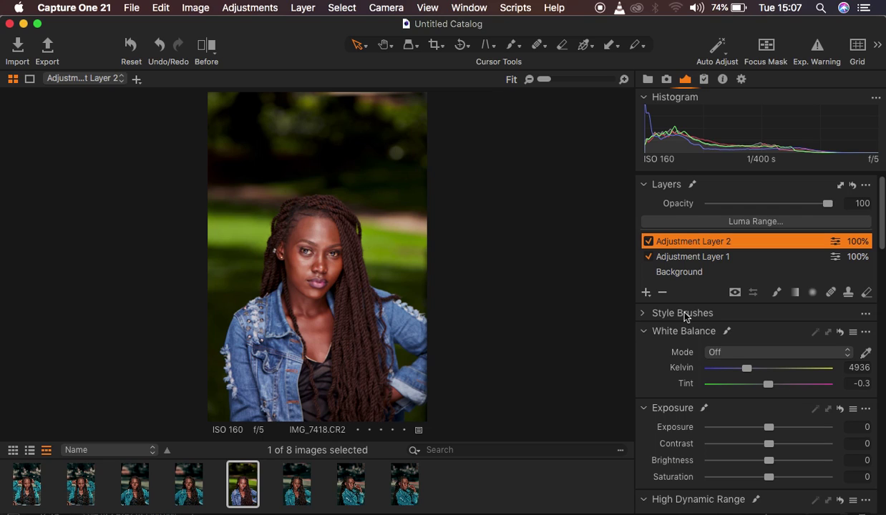
scroll(774, 397, "down", 5)
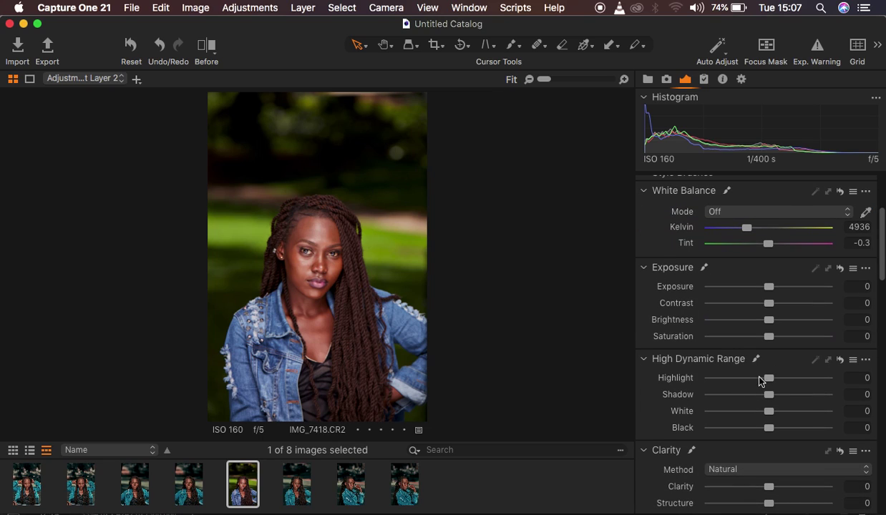
left_click_drag(764, 379, 662, 379)
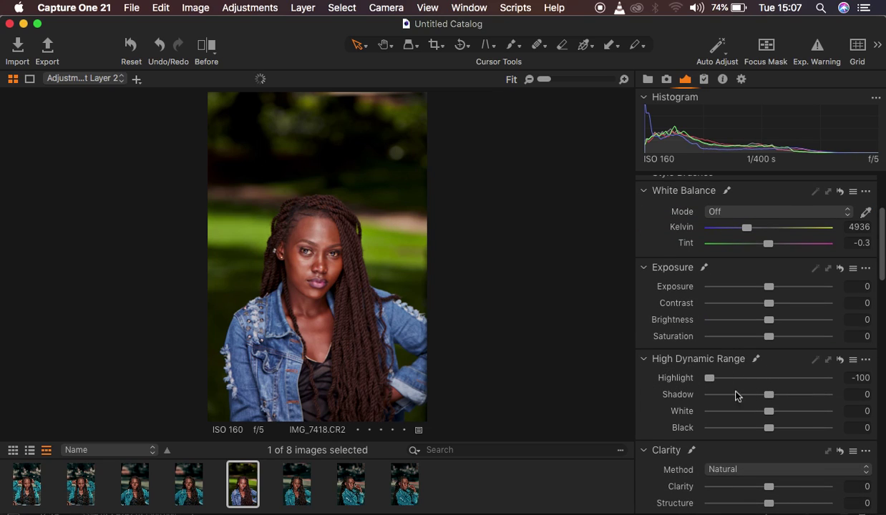
left_click_drag(764, 413, 663, 411)
scroll(783, 387, "up", 5)
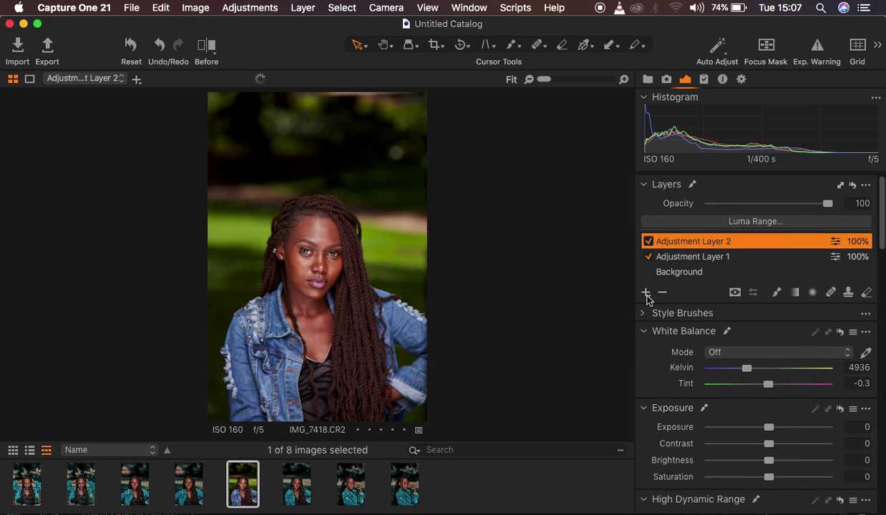
Add filled Adjustment Layer 3 with Highlight and White pulled to -100
left_click(645, 292)
left_click(736, 409)
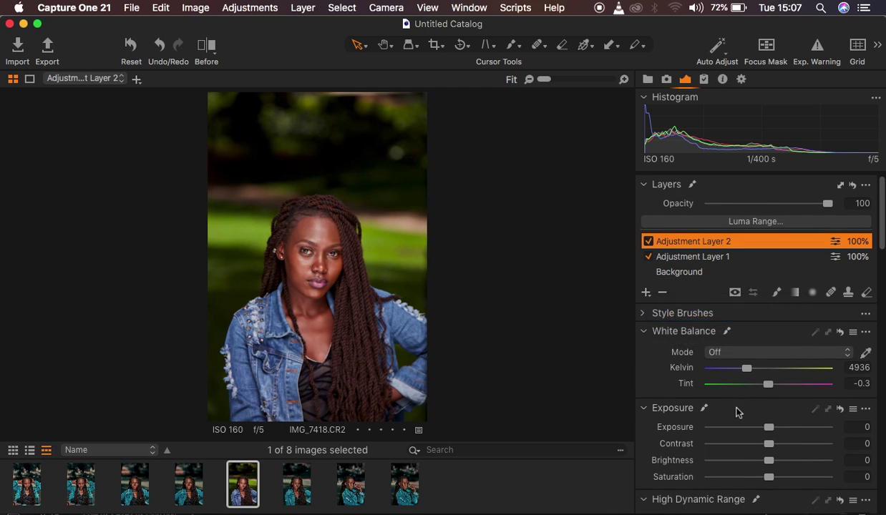
scroll(737, 412, "down", 5)
left_click_drag(769, 352, 694, 352)
left_click_drag(769, 386, 682, 385)
scroll(777, 360, "up", 5)
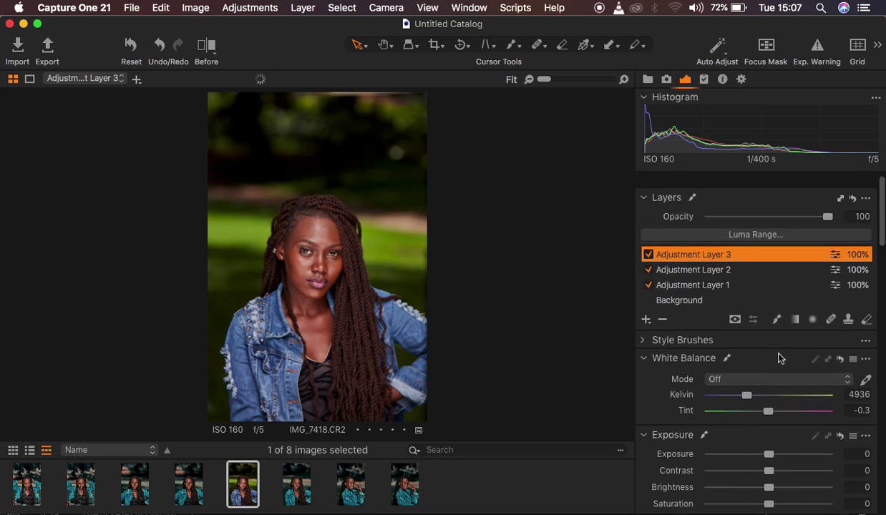
Add filled Adjustment Layer 4 with Highlight and White at -100, checking the face zoomed in
left_click(646, 306)
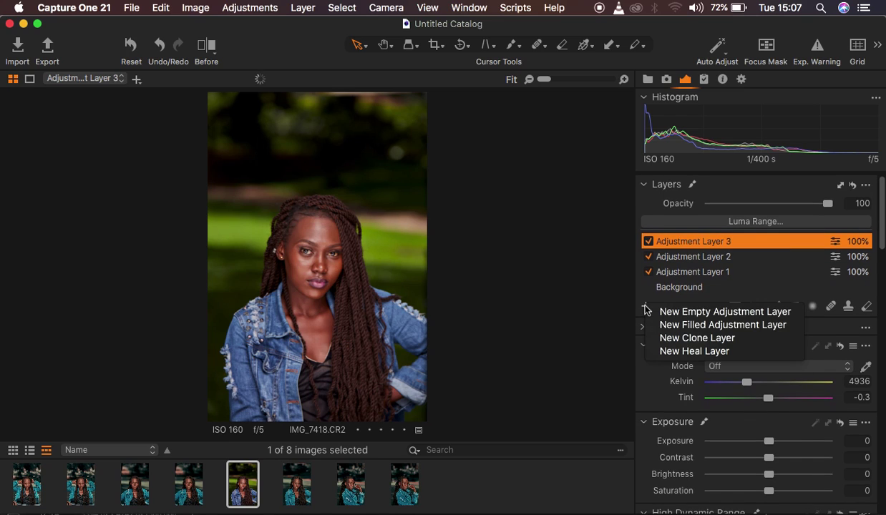
left_click(688, 327)
scroll(738, 420, "down", 5)
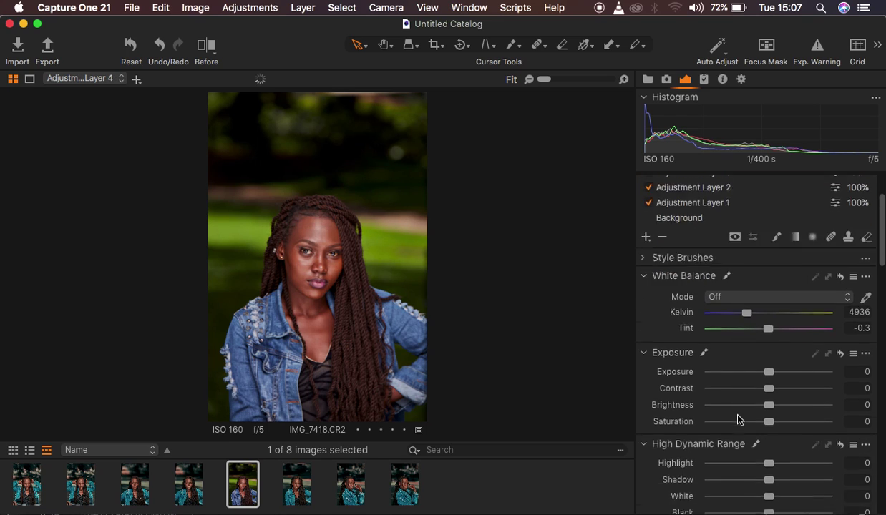
left_click_drag(761, 406, 661, 407)
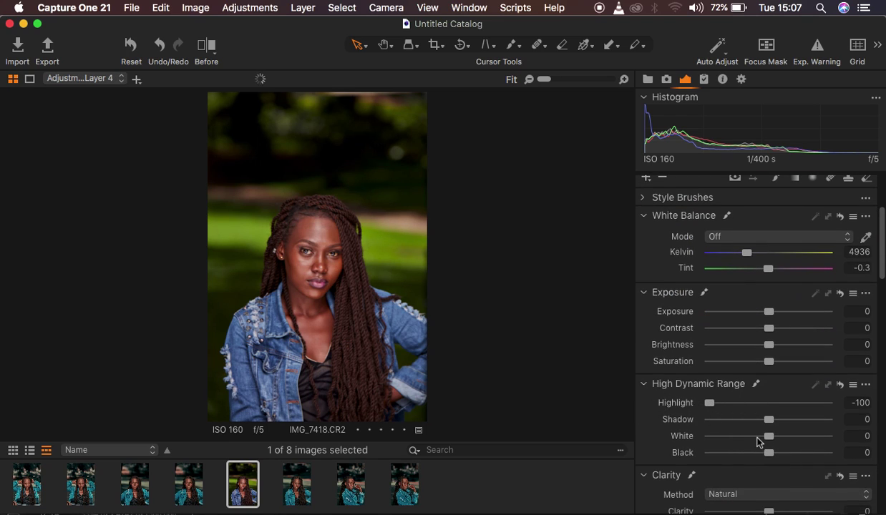
left_click_drag(763, 436, 611, 423)
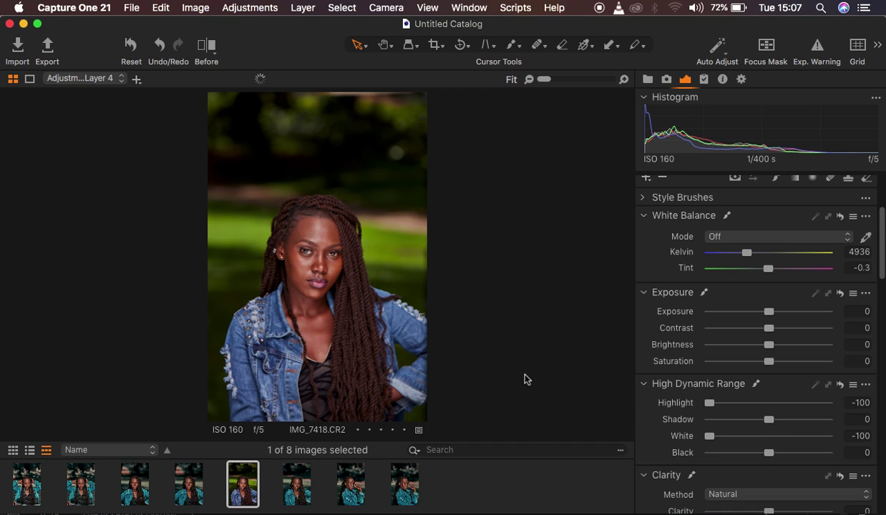
key("super+equal")
key("super+equal")
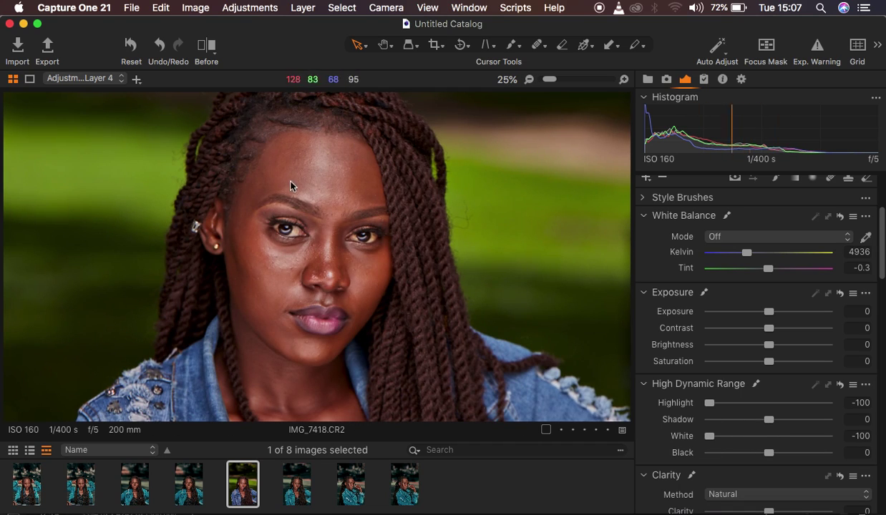
key("super+0")
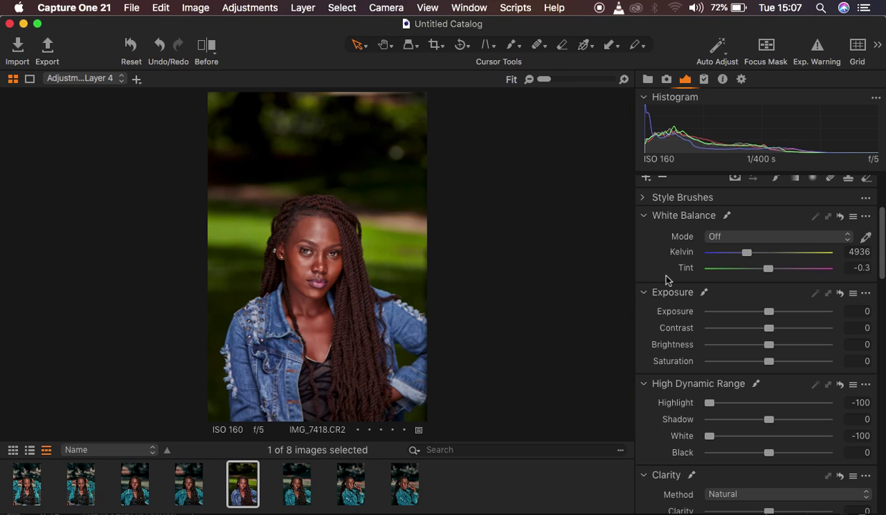
Add a fifth filled adjustment layer and rename it 'color grade'
scroll(771, 317, "up", 5)
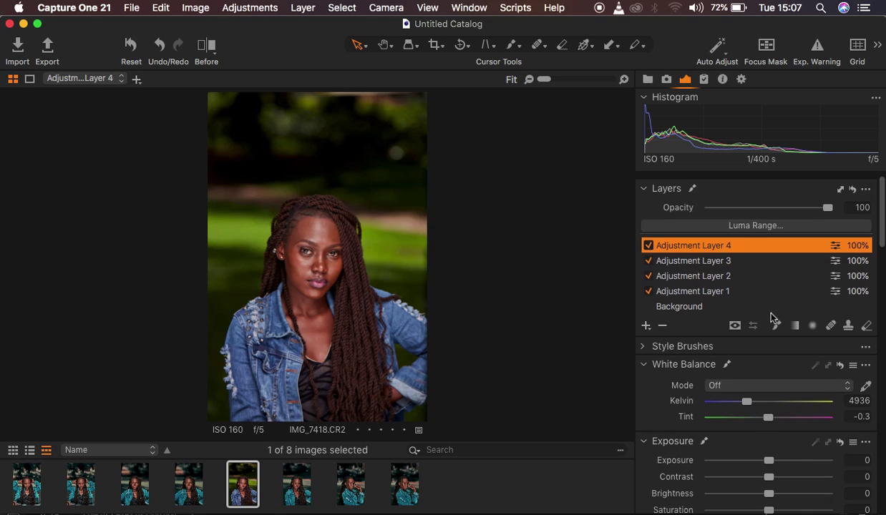
left_click(645, 323)
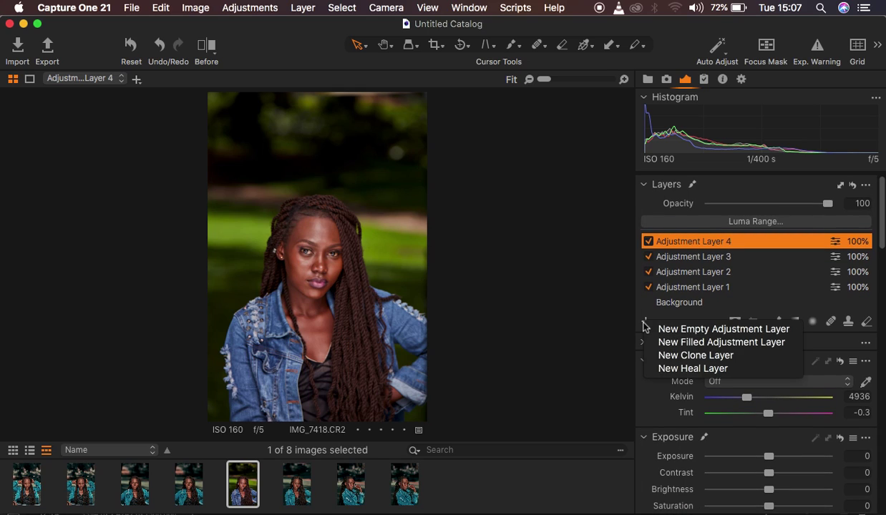
left_click(700, 342)
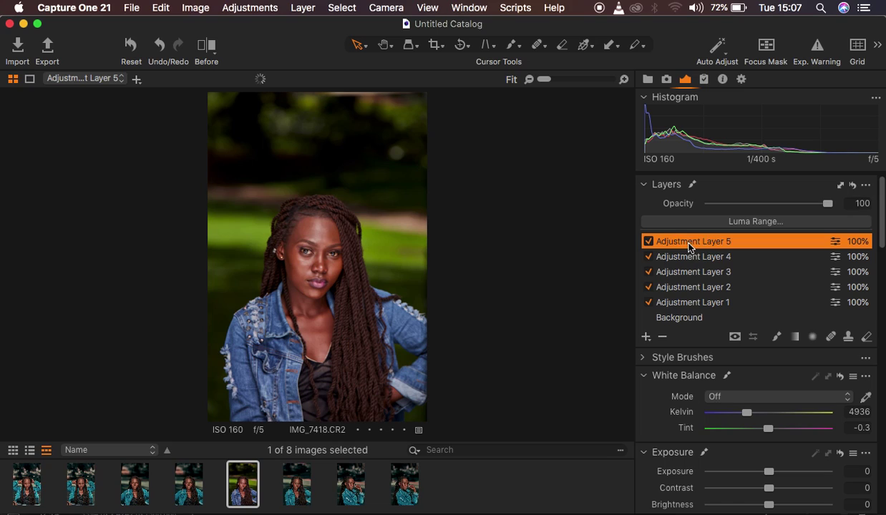
double_click(688, 244)
type("color g")
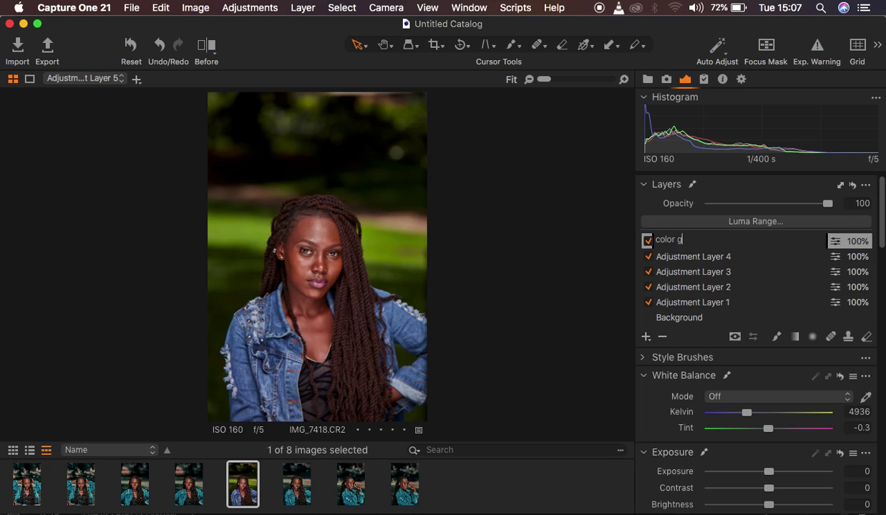
type("rade")
key("Return")
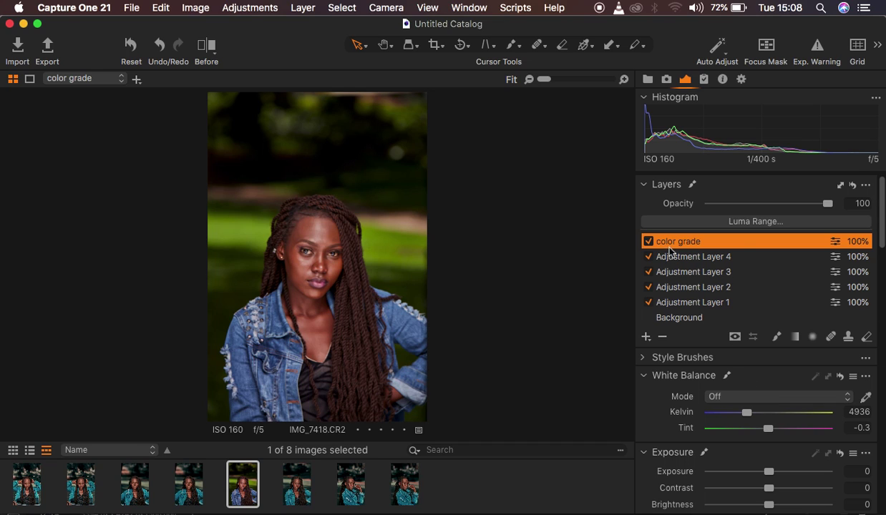
Show the Color Editor's Skin Tone tab for the color grade layer
scroll(751, 453, "down", 15)
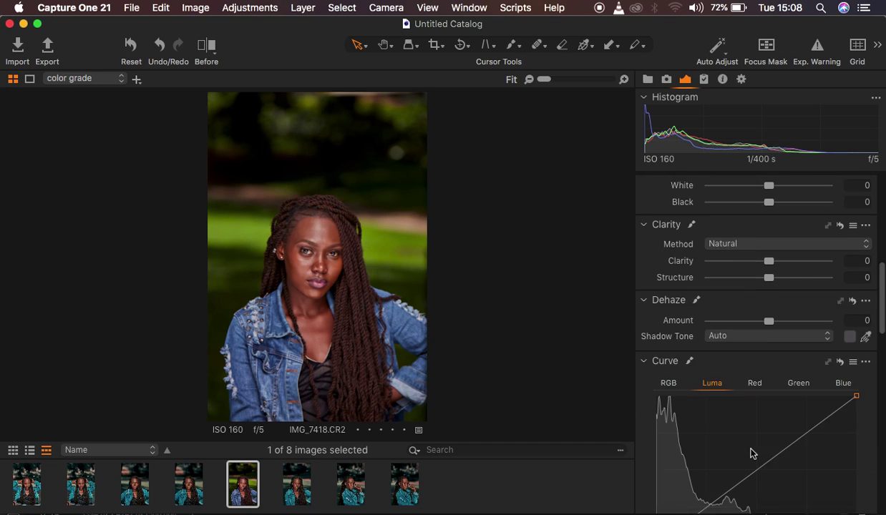
scroll(752, 453, "down", 8)
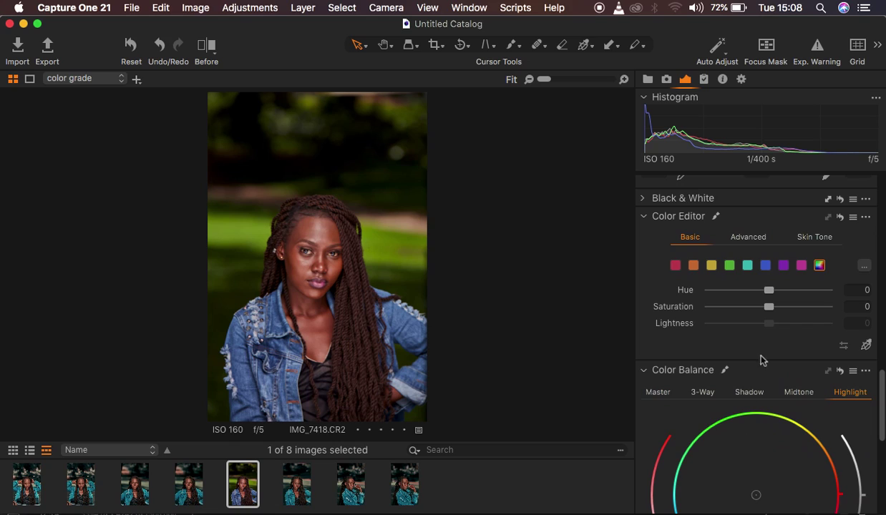
left_click(808, 240)
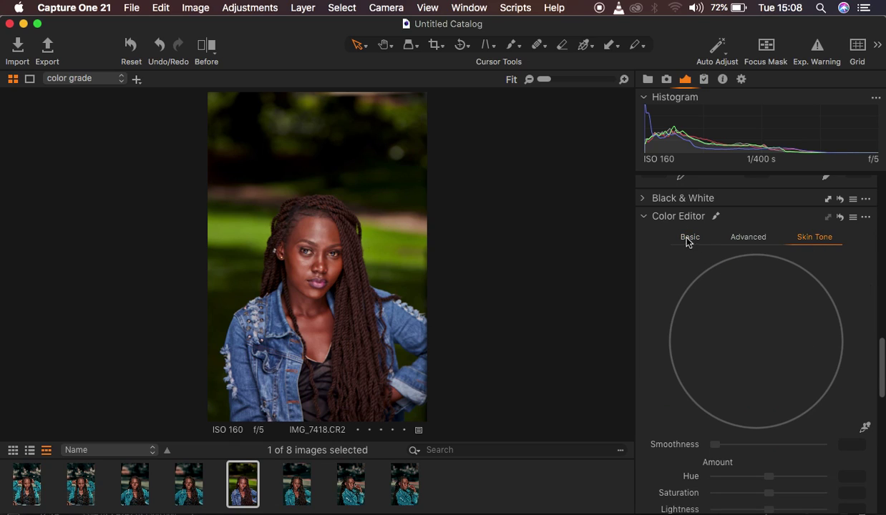
left_click(689, 238)
left_click(748, 238)
left_click(813, 239)
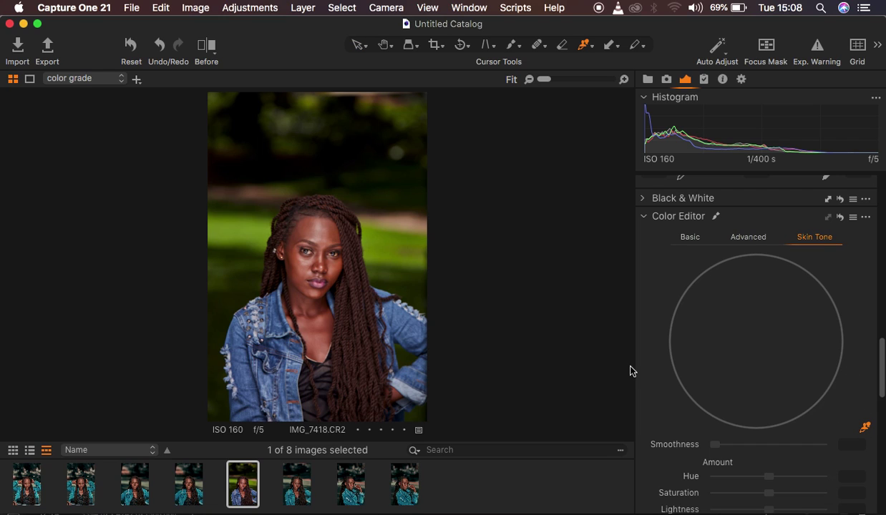
Zoom in closely on the model's face, then zoom back out to fit the whole portrait
key("super+equal")
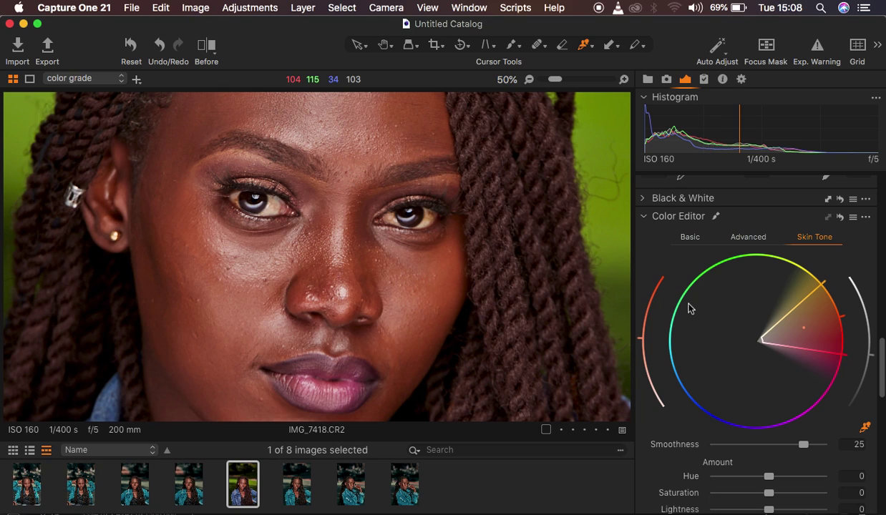
key("super+minus")
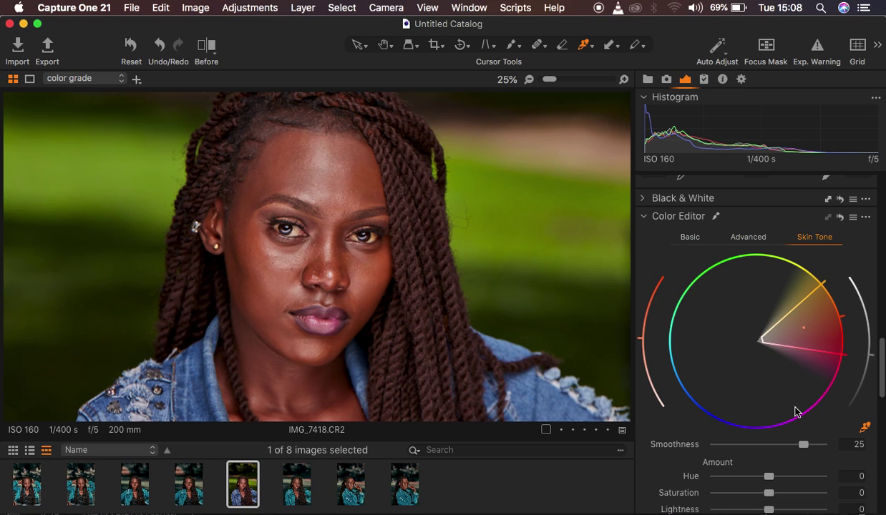
scroll(796, 412, "down", 4)
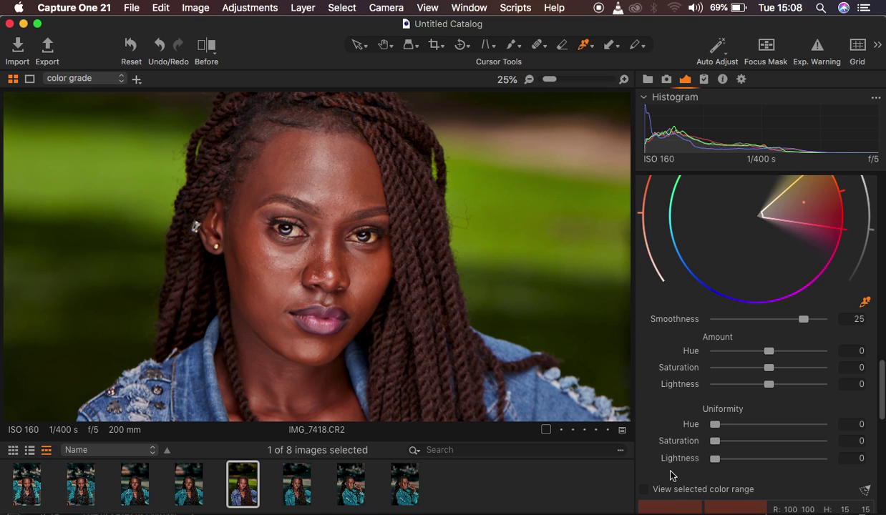
scroll(724, 485, "down", 1)
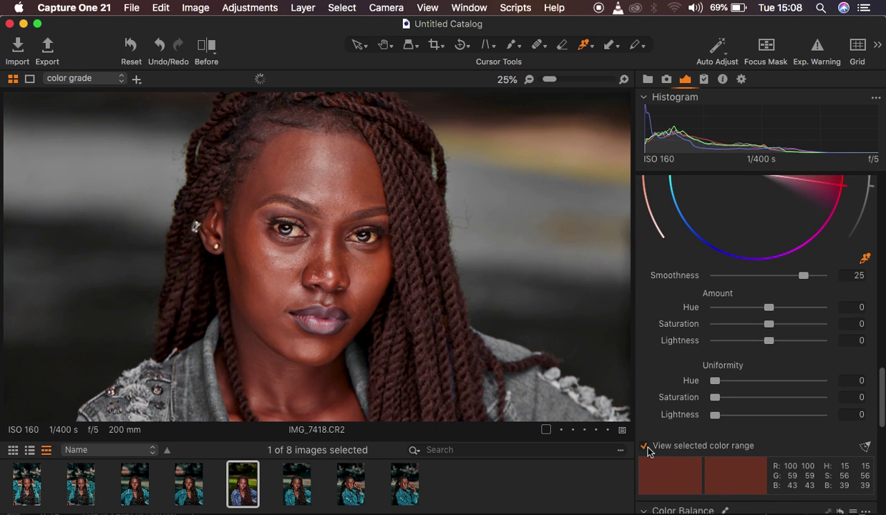
key("super+0")
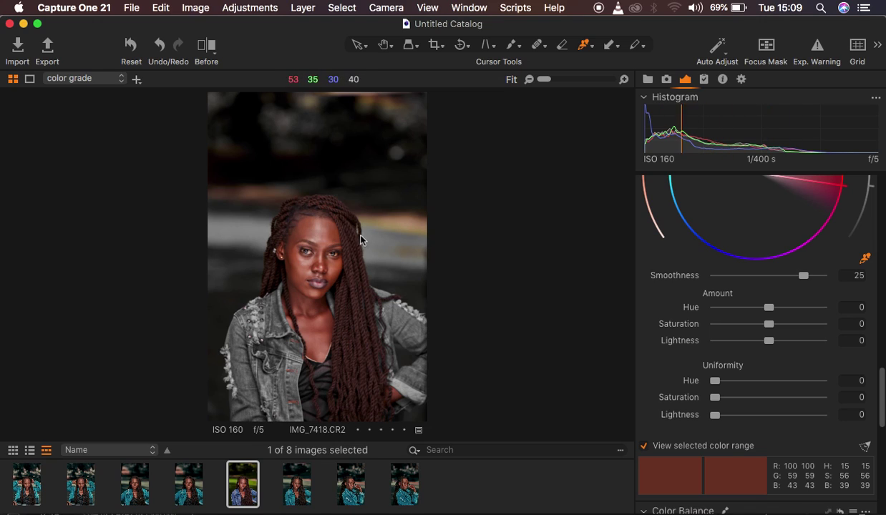
Turn off the selected-range preview and narrow the skin-tone hue range, zooming in to check the face
left_click(646, 447)
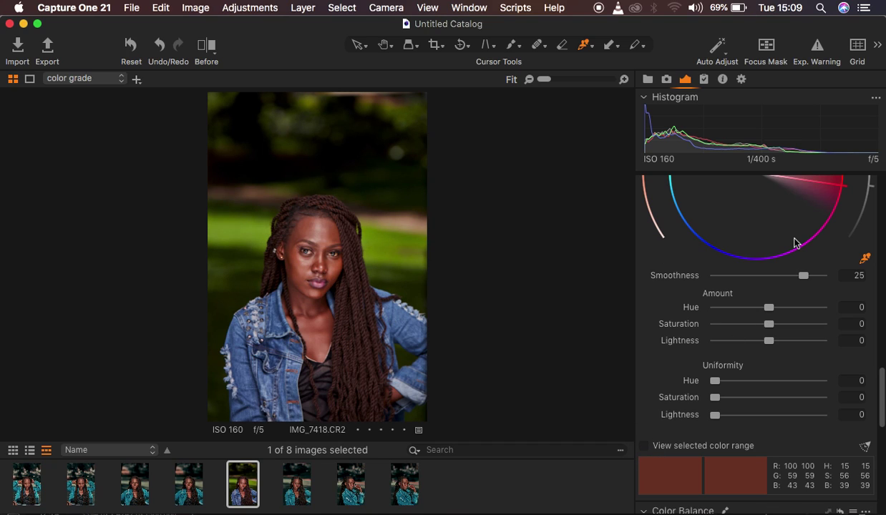
scroll(795, 244, "up", 2)
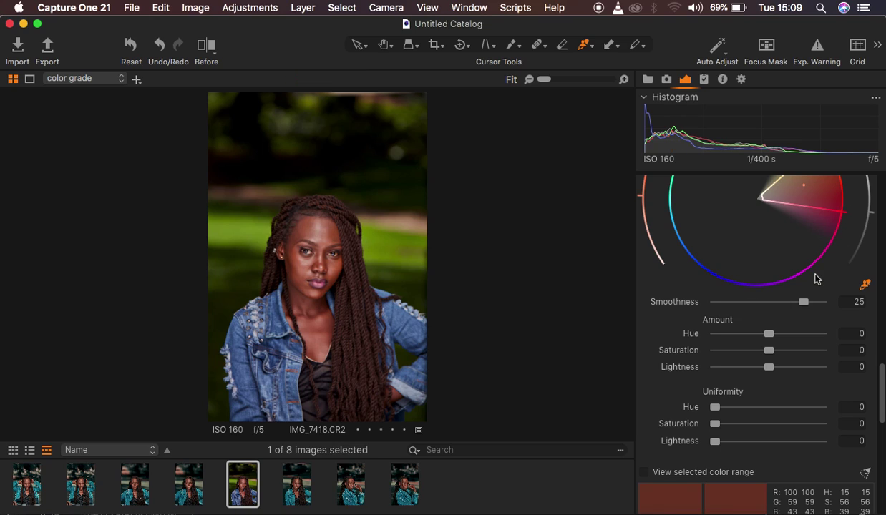
scroll(815, 276, "up", 4)
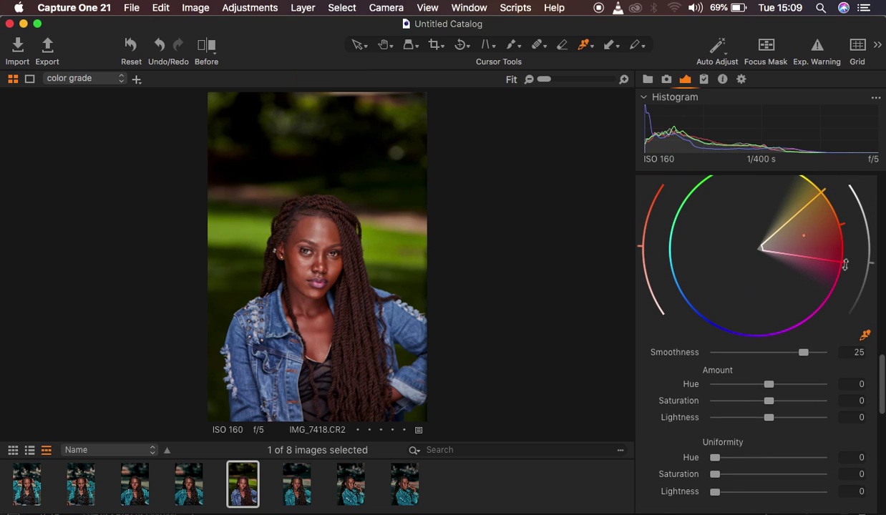
left_click_drag(846, 264, 847, 257)
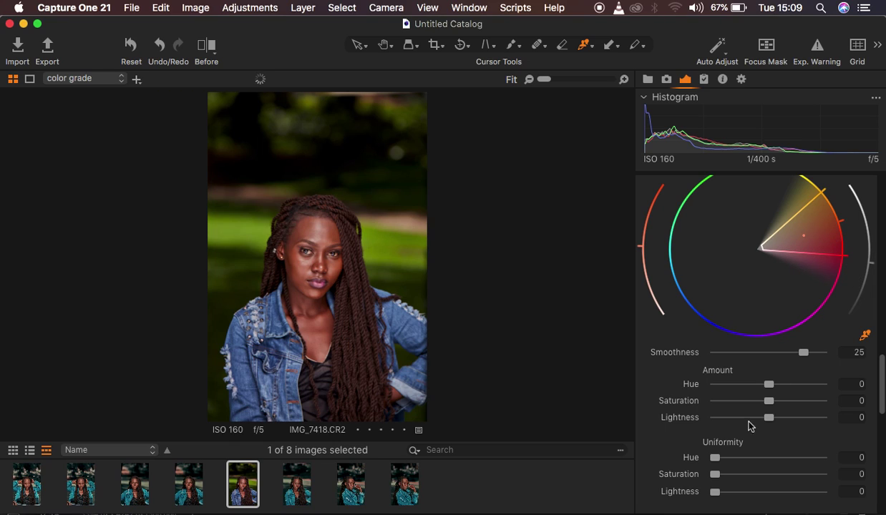
scroll(745, 415, "down", 4)
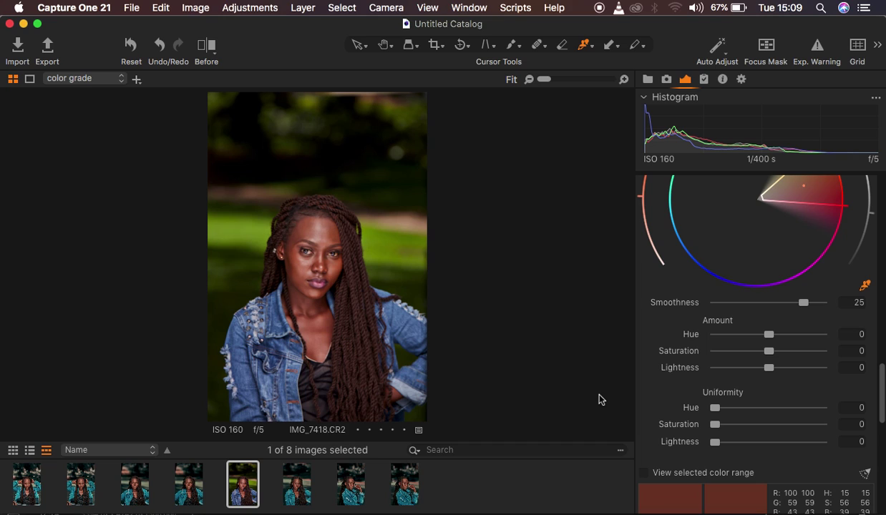
key("super+plus")
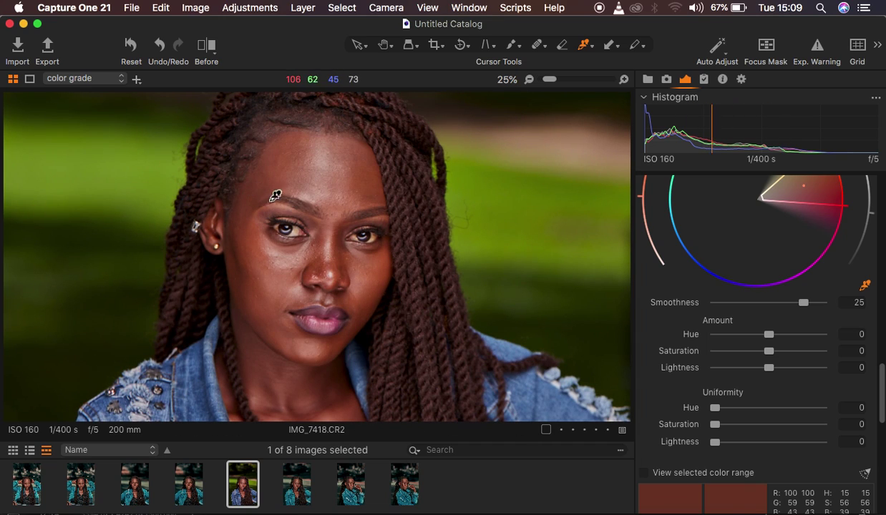
key("super+plus")
key("super+plus")
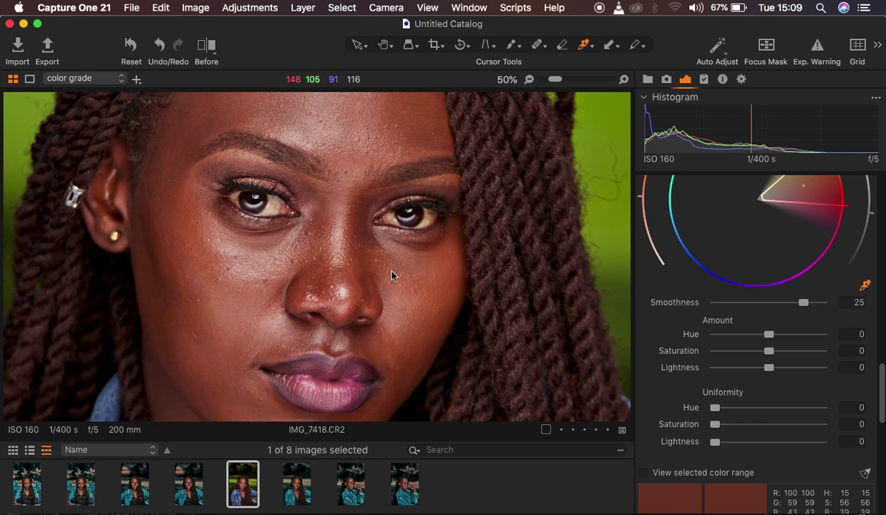
key("super+minus")
key("super+minus")
key("super+minus")
key("super+minus")
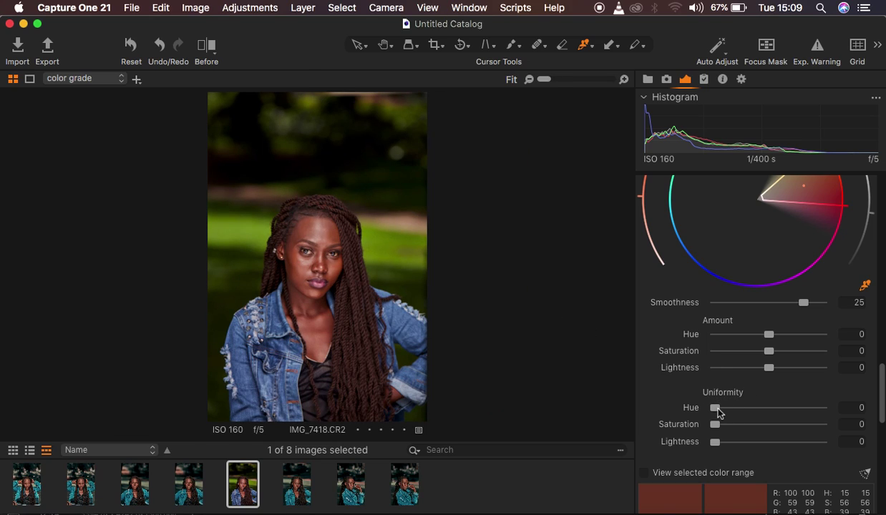
Set skin tone Uniformity Hue to 71.5 and Uniformity Saturation to about 62.8
left_click_drag(716, 409, 794, 416)
key("super+equal")
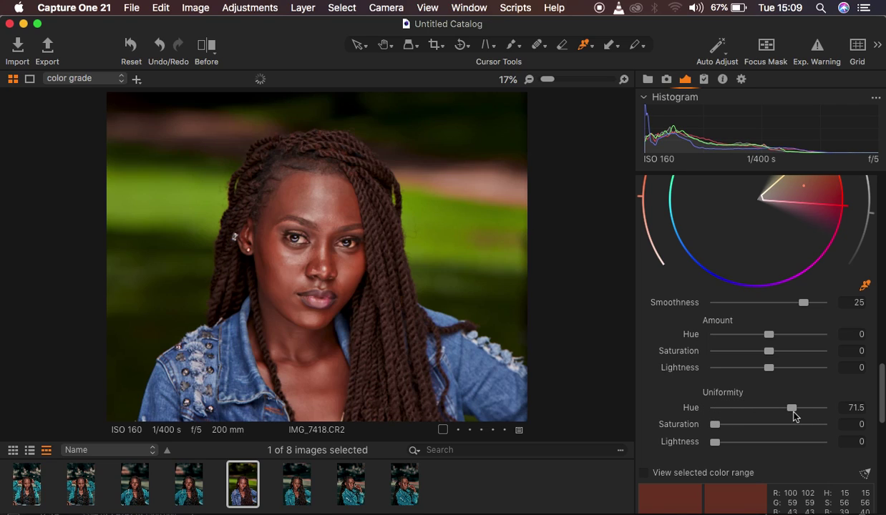
key("super+equal")
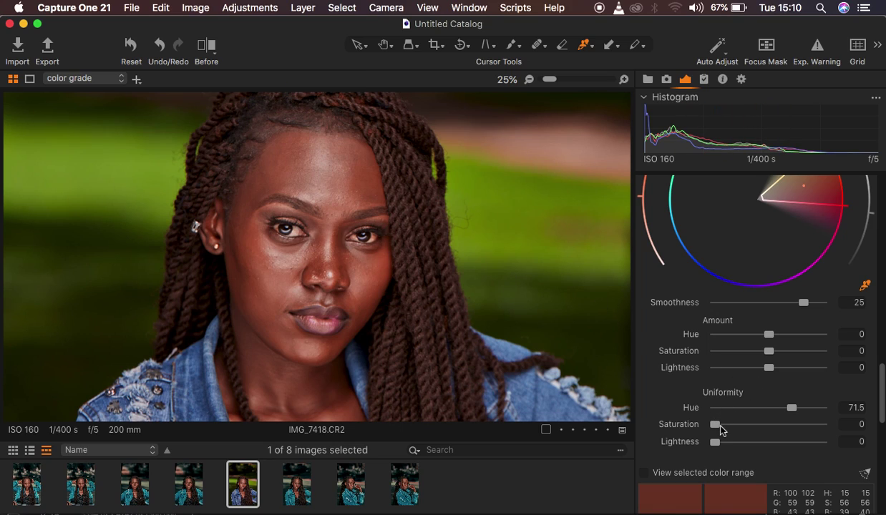
left_click_drag(721, 429, 788, 436)
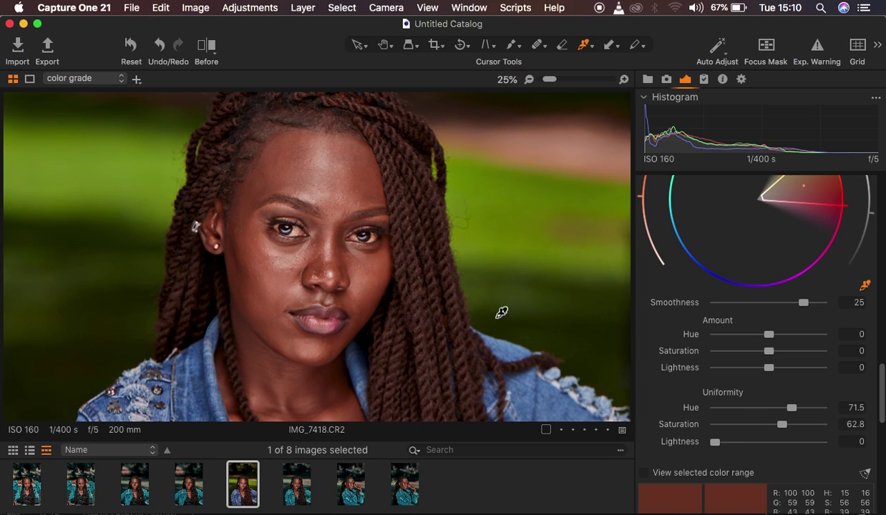
key("super+minus")
key("super+minus")
key("super+equal")
key("super+equal")
scroll(780, 350, "up", 15)
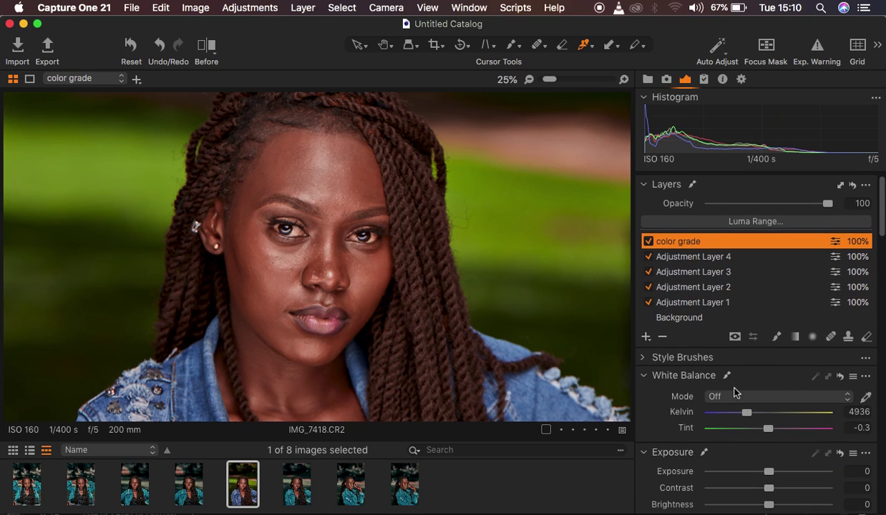
Set Exposure -0.26, Contrast 7, Highlight -46 and White -37 on the color grade layer
scroll(735, 392, "down", 5)
mouse_move(770, 387)
left_mouse_down()
mouse_move(781, 389)
mouse_move(765, 371)
left_mouse_up()
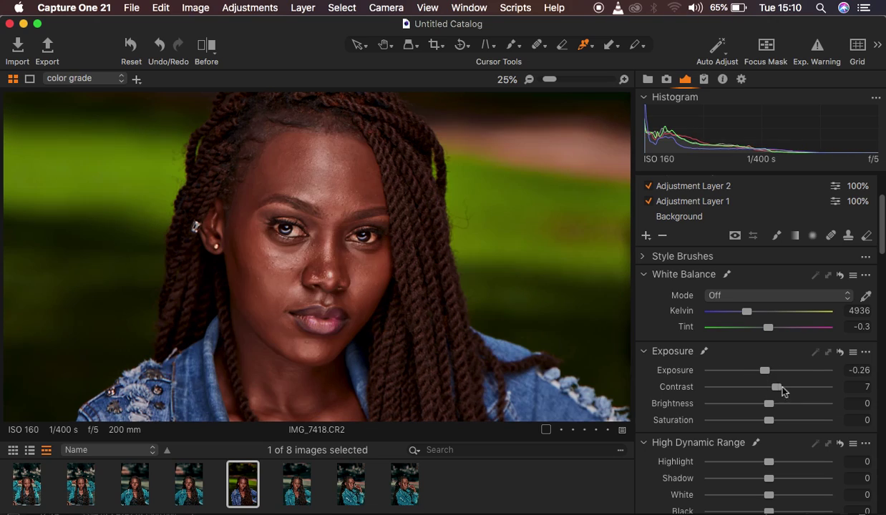
scroll(770, 431, "down", 3)
mouse_move(746, 401)
left_mouse_down()
mouse_move(726, 401)
mouse_move(739, 405)
mouse_move(738, 432)
mouse_move(747, 434)
mouse_move(743, 405)
left_mouse_up()
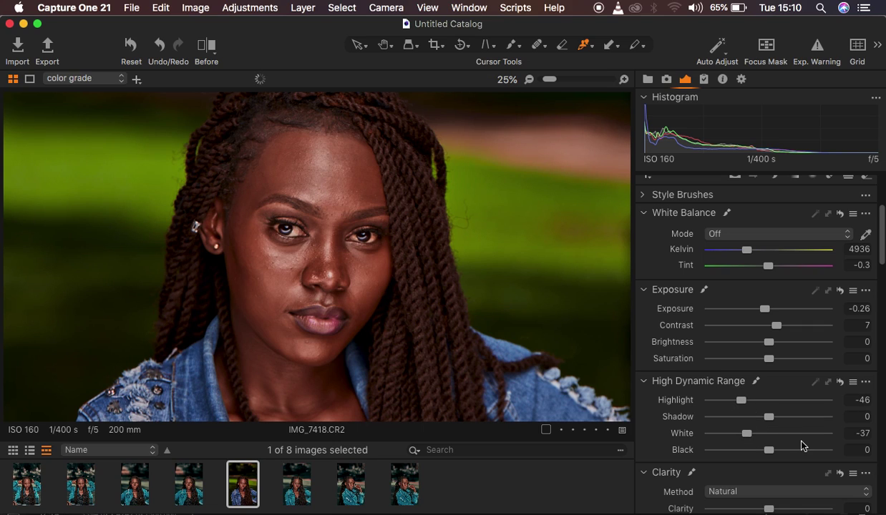
scroll(802, 446, "down", 10)
scroll(802, 446, "down", 5)
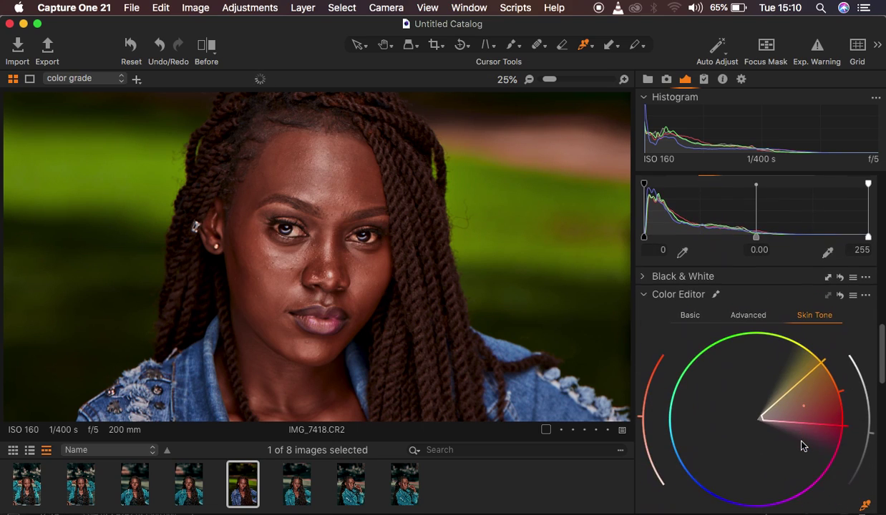
Settle the skin tone Amount Hue at -1.1
scroll(811, 431, "down", 3)
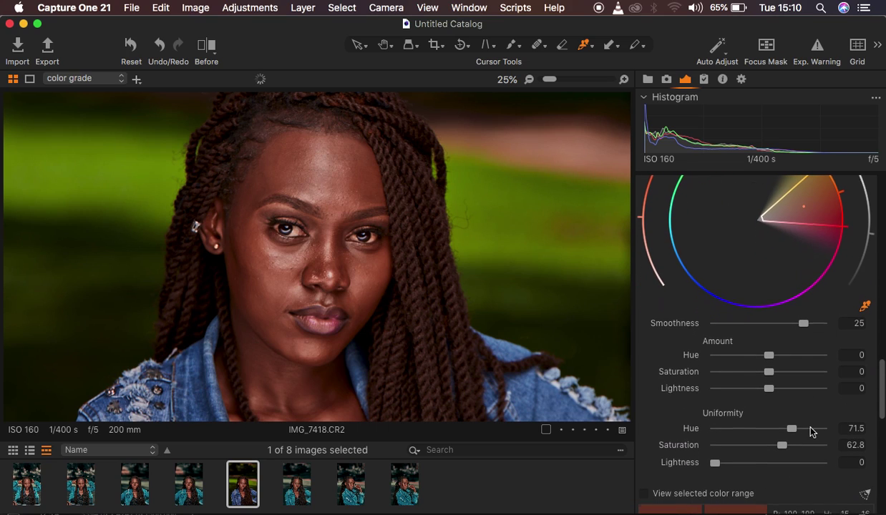
key("super+0")
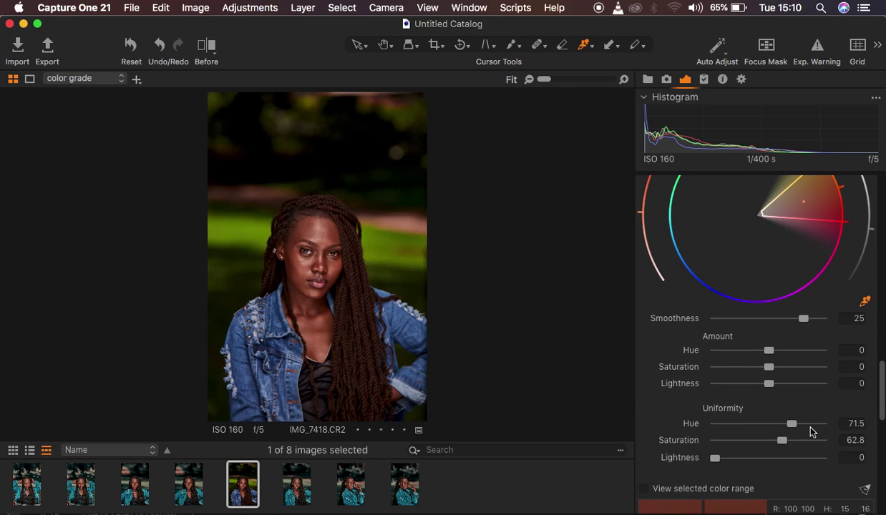
key("super+plus")
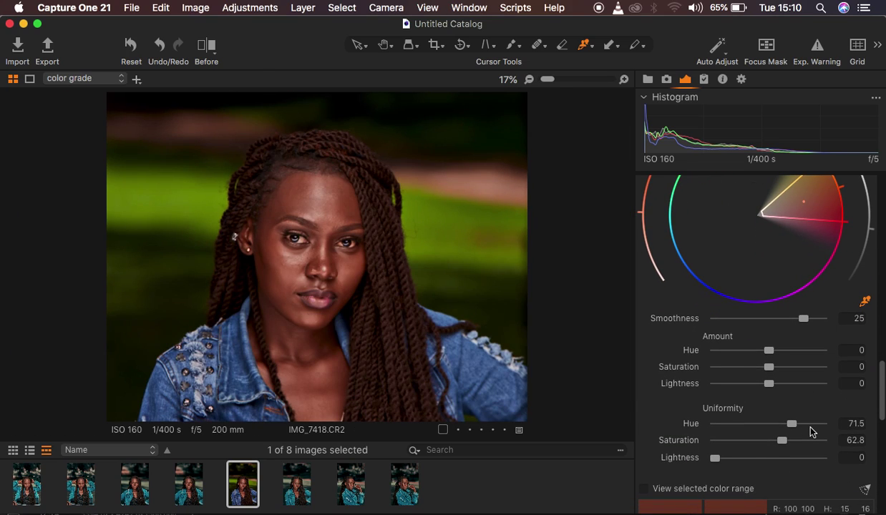
left_click(770, 351)
left_click_drag(770, 350, 698, 351)
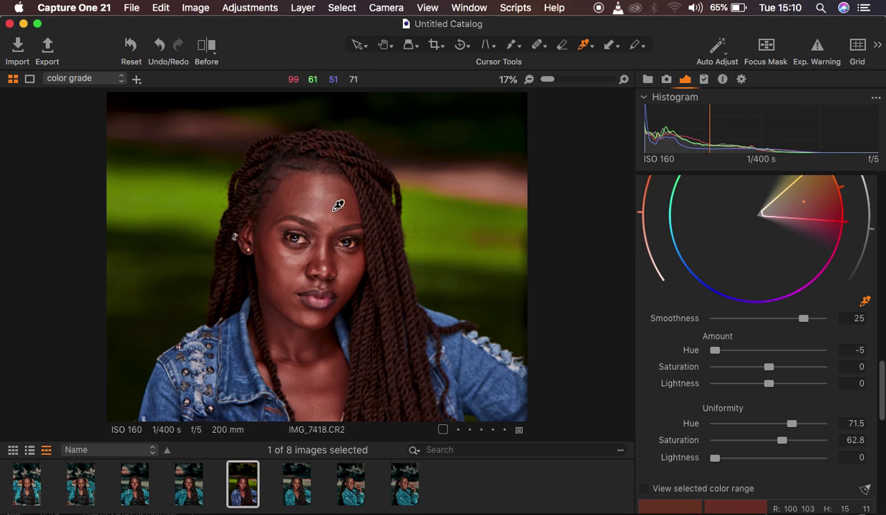
left_click(715, 351)
left_click_drag(715, 351, 814, 350)
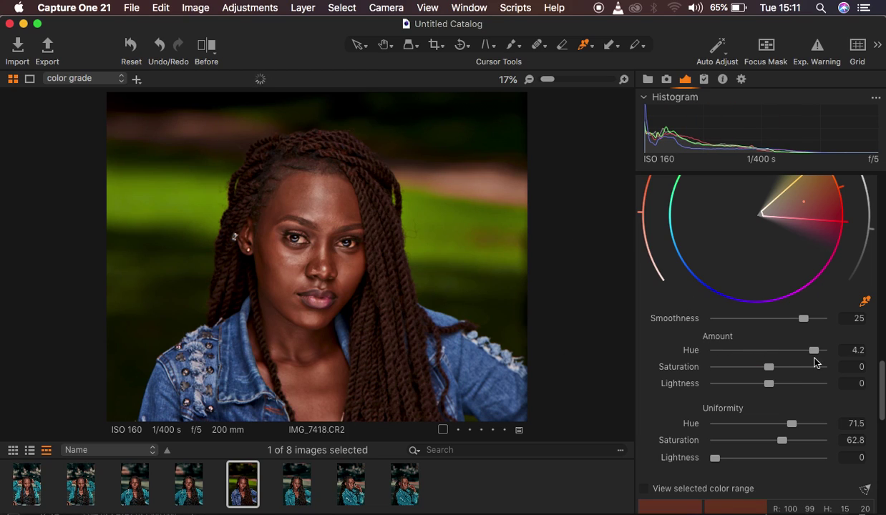
left_click_drag(814, 351, 758, 352)
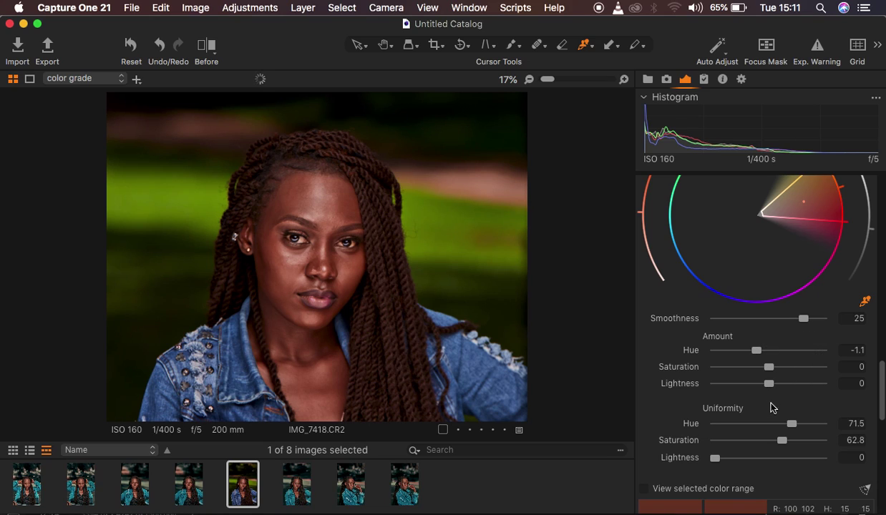
Raise skin tone Uniformity Hue to 80, checking the face, then fit the whole portrait
left_click_drag(792, 427, 801, 425)
key("super+0")
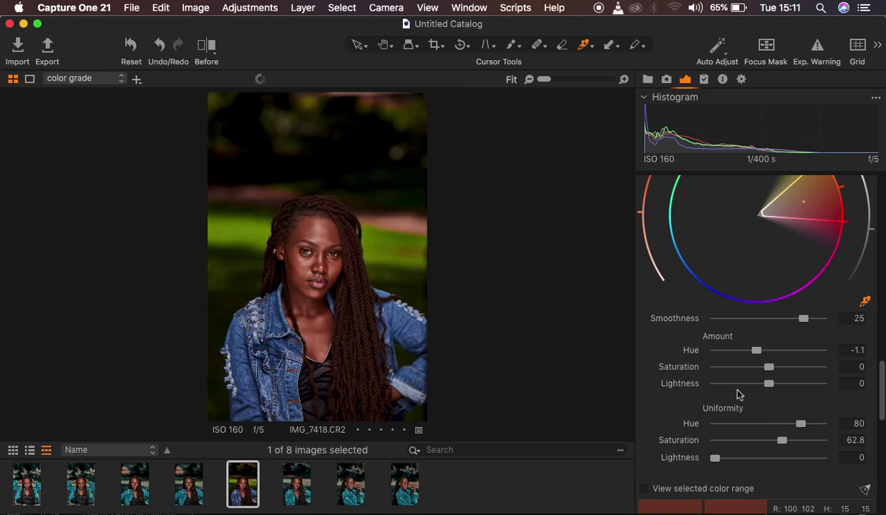
key("super+plus")
key("super+plus")
key("super+plus")
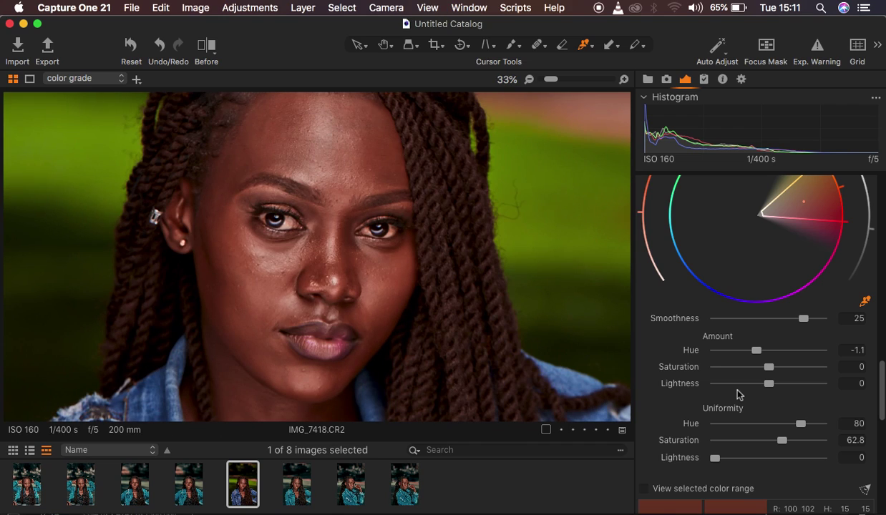
key("super+minus")
key("super+0")
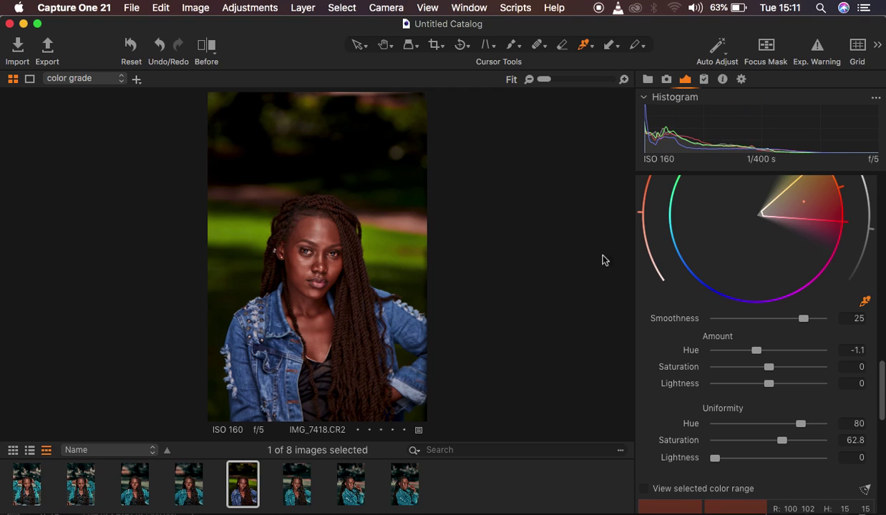
In the Basic Color Editor, shift greens to Hue 30 and reduce their saturation
scroll(763, 342, "up", 5)
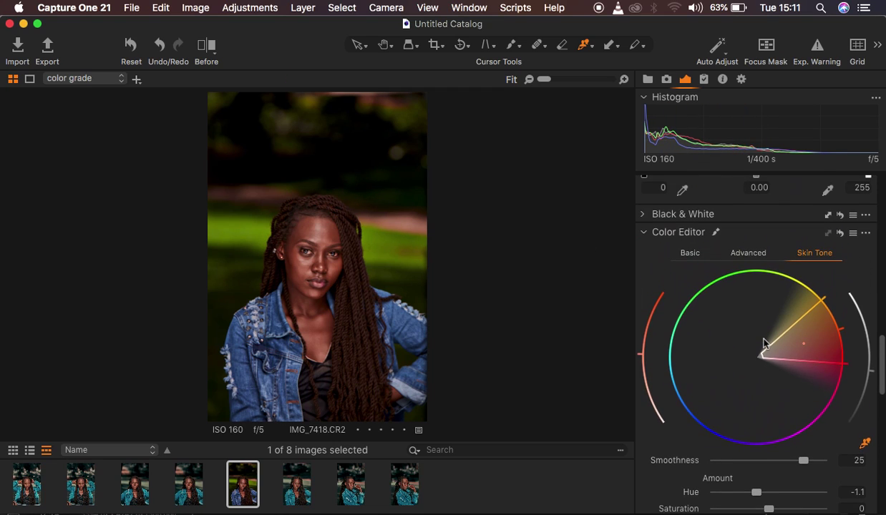
left_click(688, 255)
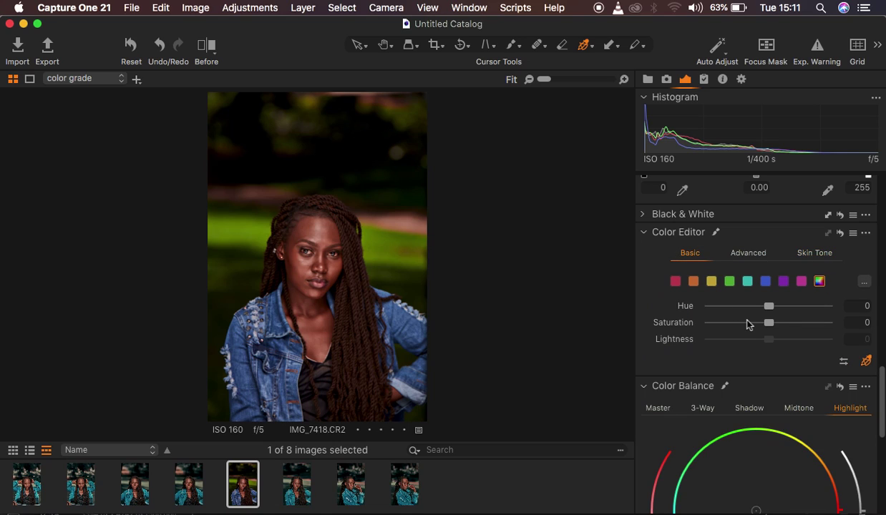
left_click(730, 283)
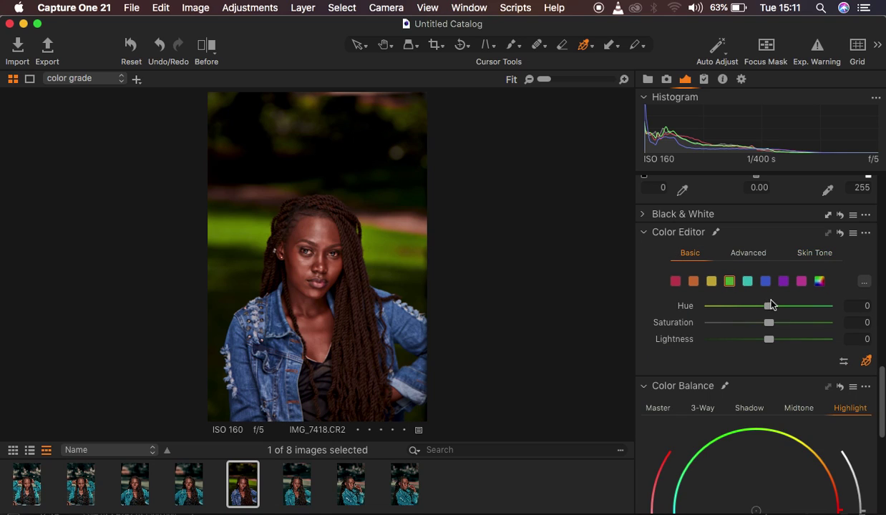
left_click_drag(770, 306, 849, 313)
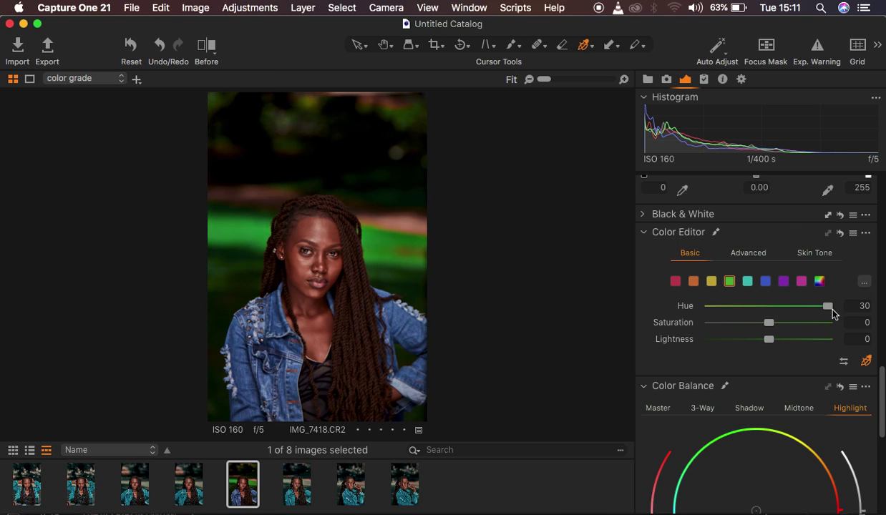
left_click_drag(741, 326, 722, 326)
Desaturate yellows to -67.8 and shift blues to Hue -30
left_click(712, 282)
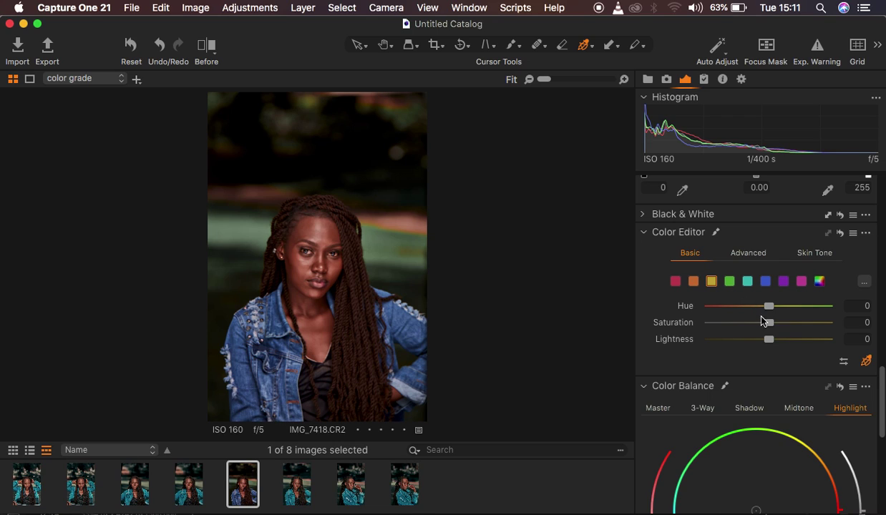
left_click_drag(768, 326, 719, 324)
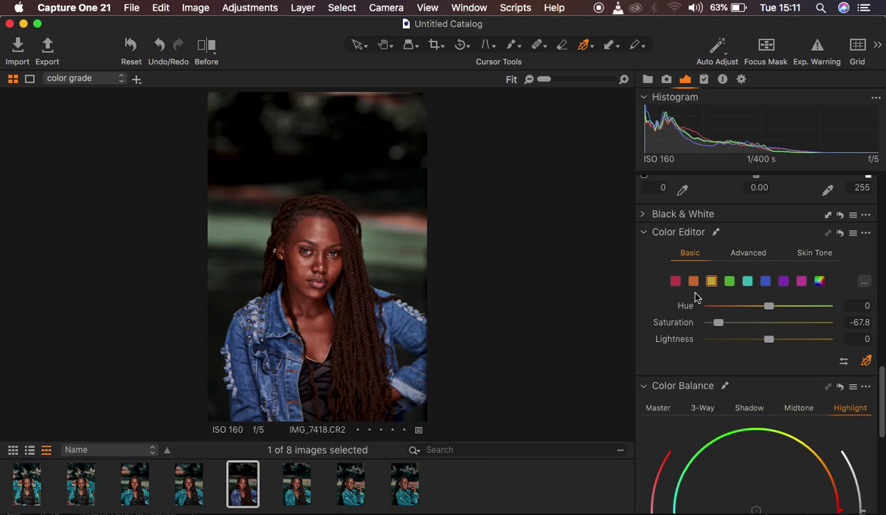
left_click(765, 281)
left_click_drag(762, 309, 687, 308)
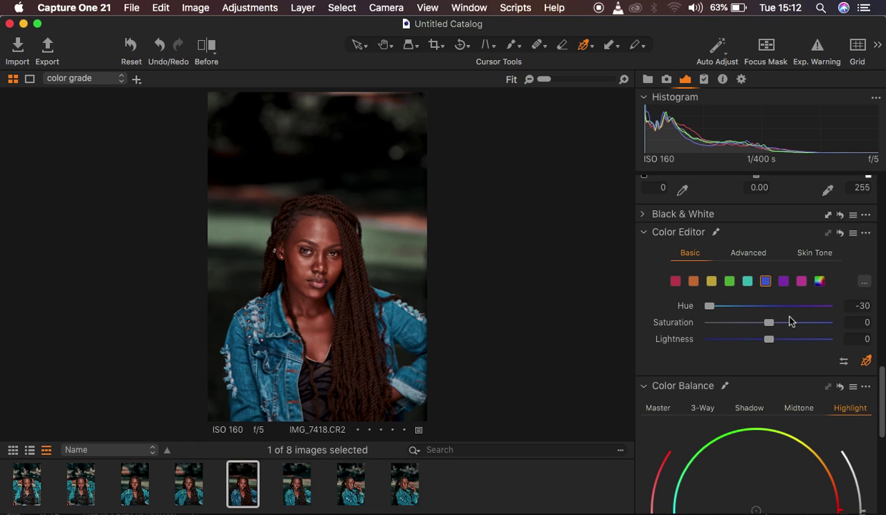
Tint the Color Balance shadows toward teal, then ease back the tint and its strength
scroll(790, 321, "down", 6)
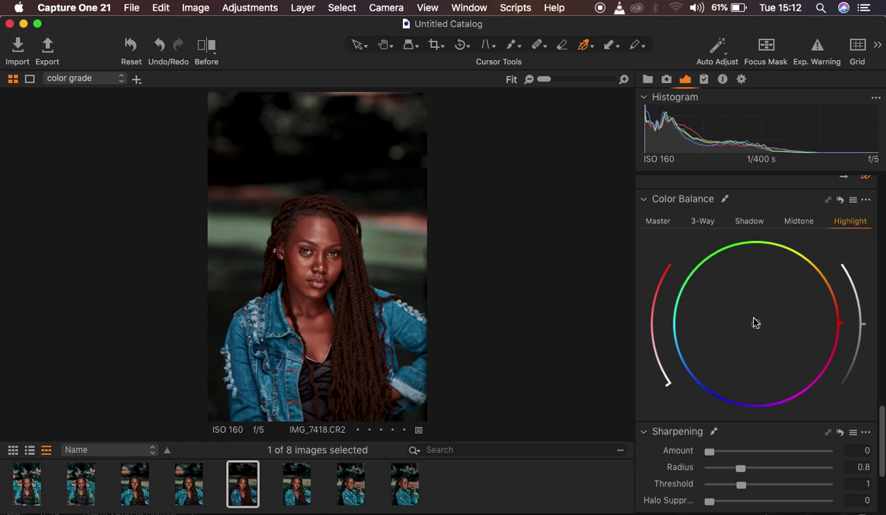
left_click(748, 224)
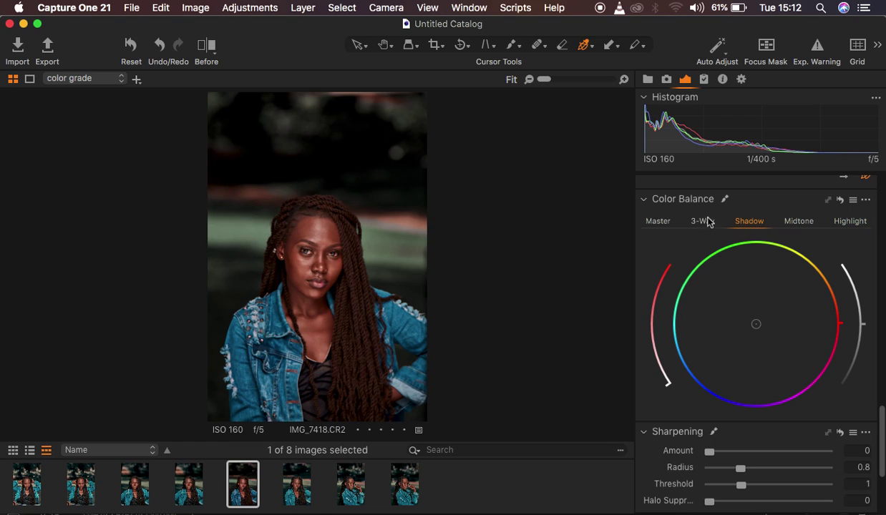
left_click_drag(756, 330, 676, 327)
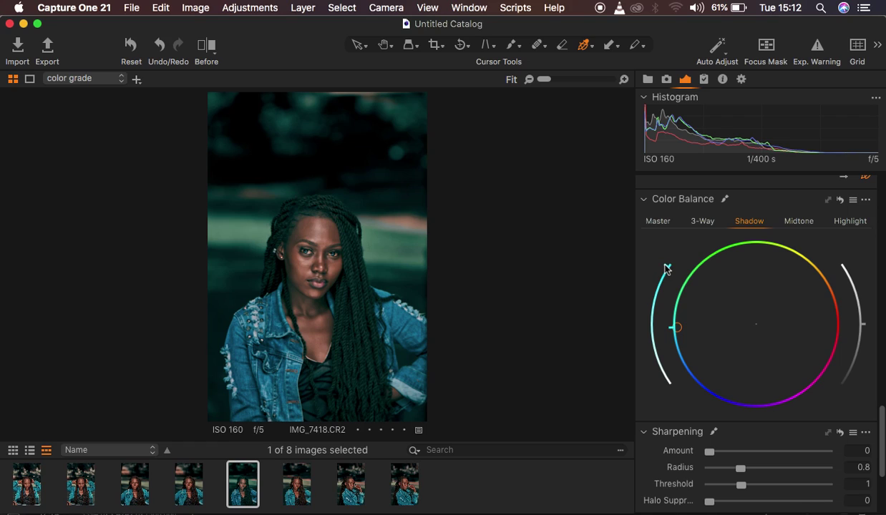
left_click_drag(677, 327, 697, 326)
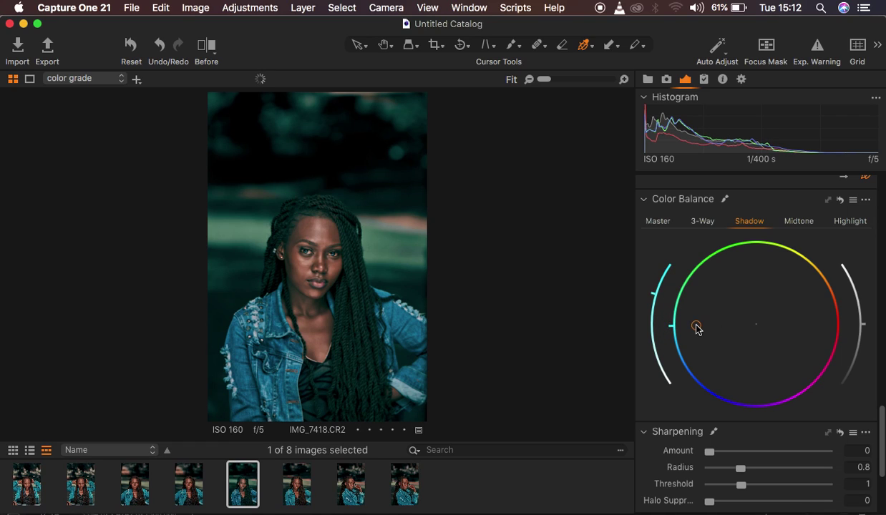
mouse_move(654, 299)
left_mouse_down()
mouse_move(652, 353)
mouse_move(660, 368)
left_mouse_up()
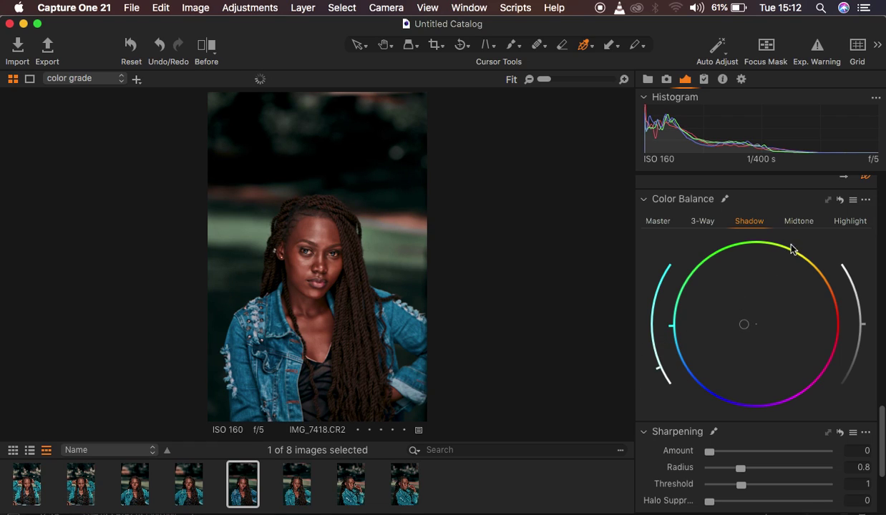
Warm the midtones toward orange with a weaker tint strength
left_click(797, 222)
left_click_drag(759, 326, 784, 317)
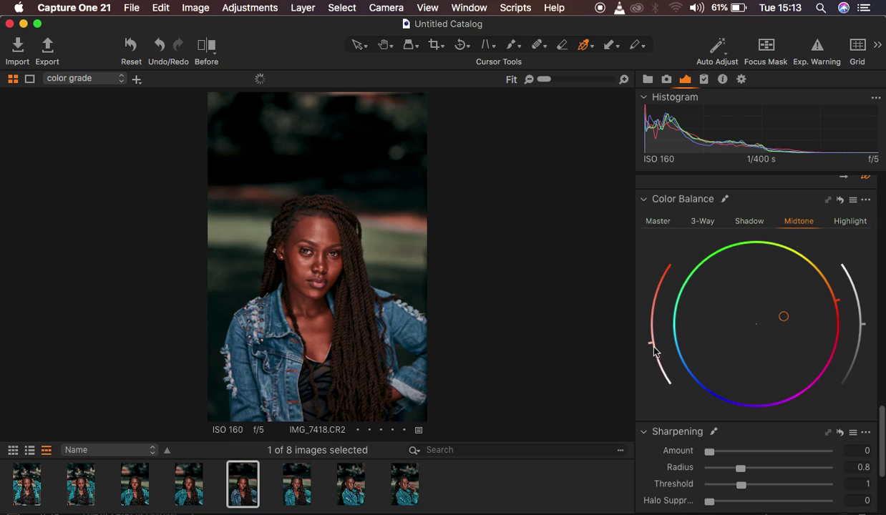
mouse_move(650, 348)
left_mouse_down()
mouse_move(656, 370)
mouse_move(656, 361)
left_mouse_up()
Tint the highlights toward green, then return the highlight shift to neutral
left_click(829, 217)
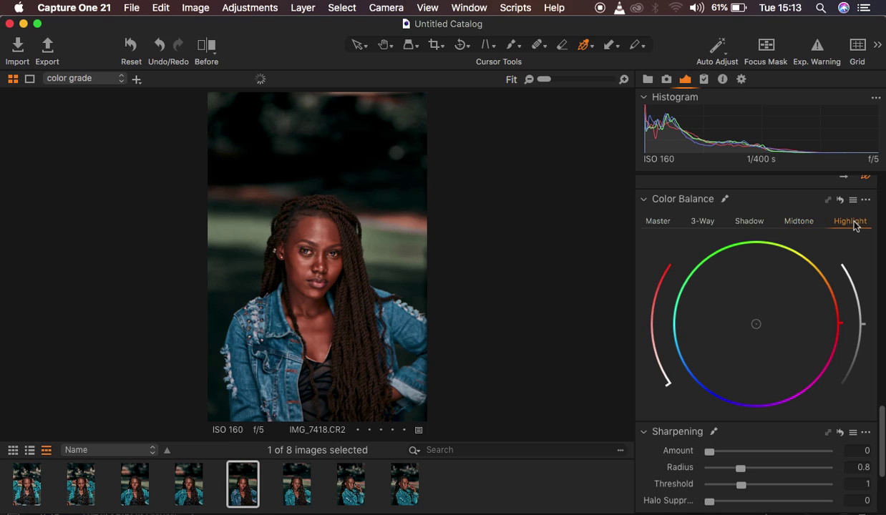
left_click_drag(758, 329, 753, 274)
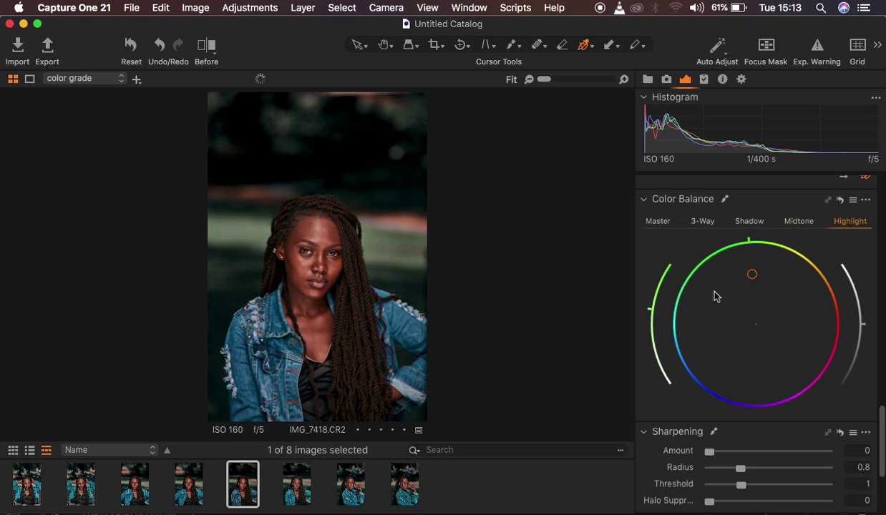
left_click_drag(646, 309, 659, 373)
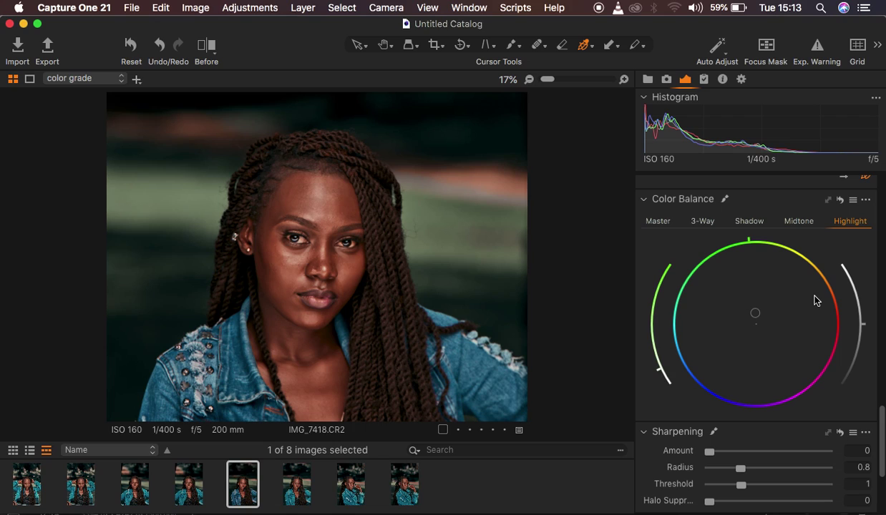
Tone down the oranges to Hue -2.2, Saturation -3.1 and Lightness -3.6
scroll(817, 300, "up", 8)
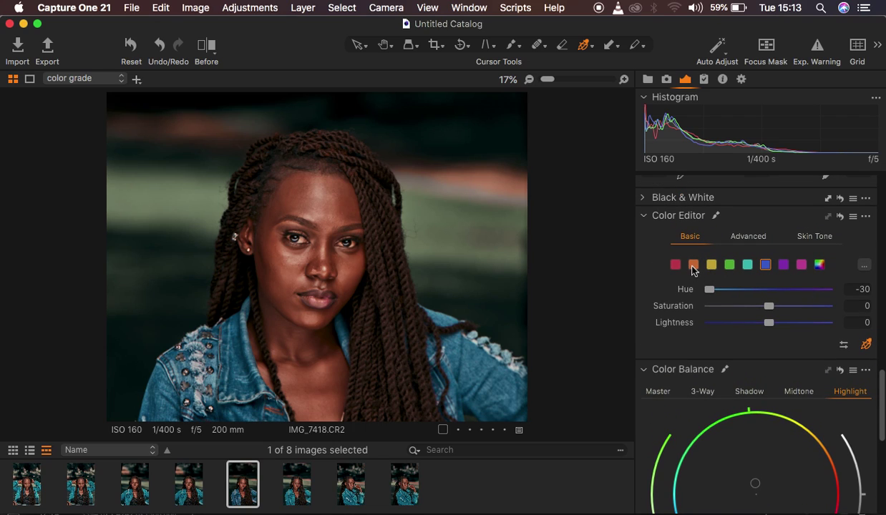
left_click(693, 266)
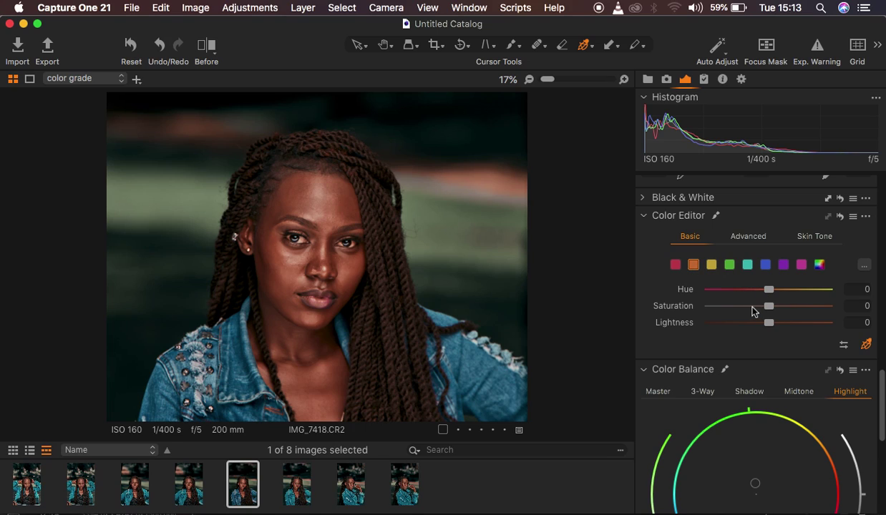
left_click_drag(769, 323, 764, 326)
left_click_drag(769, 291, 764, 293)
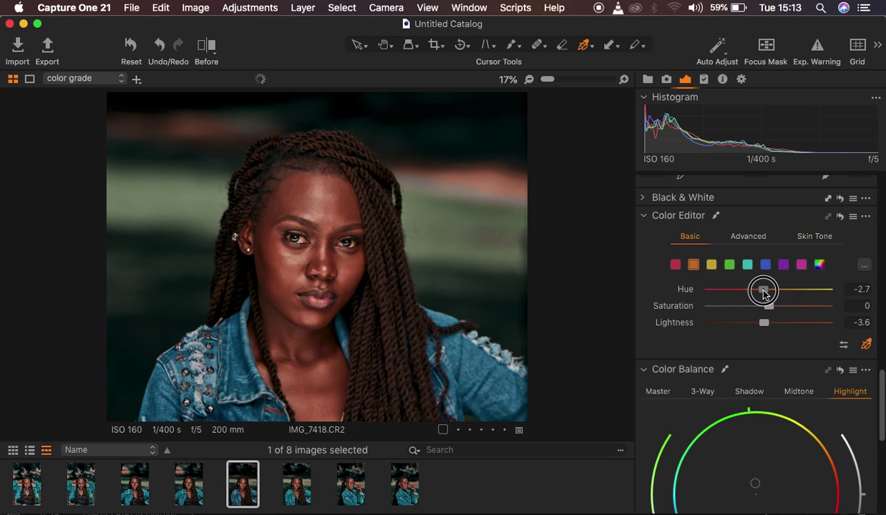
left_click_drag(764, 293, 767, 308)
key("super+0")
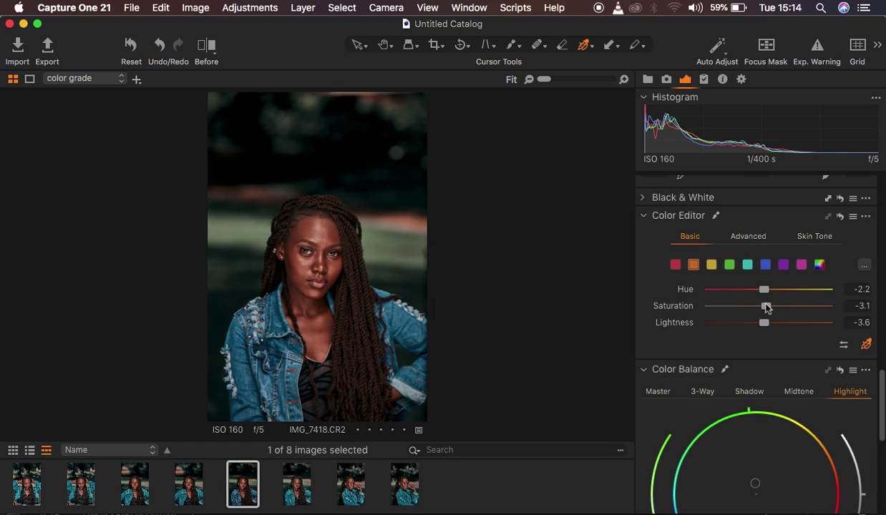
left_click(765, 265)
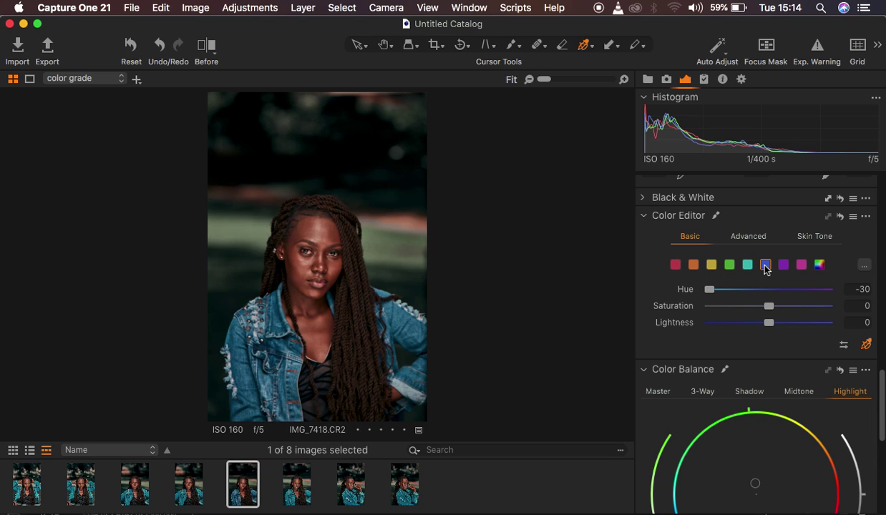
Add a new filled adjustment layer, Adjustment Layer 5, at the top of the stack
scroll(765, 269, "up", 10)
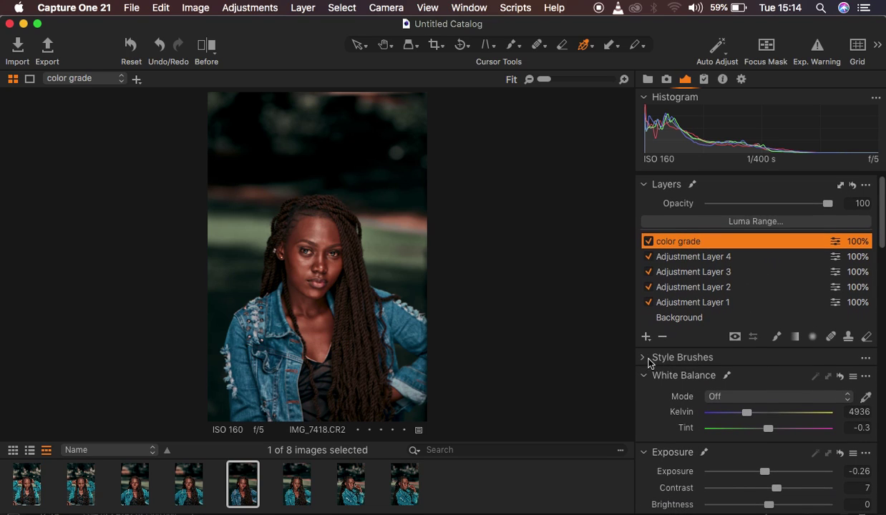
left_click(647, 339)
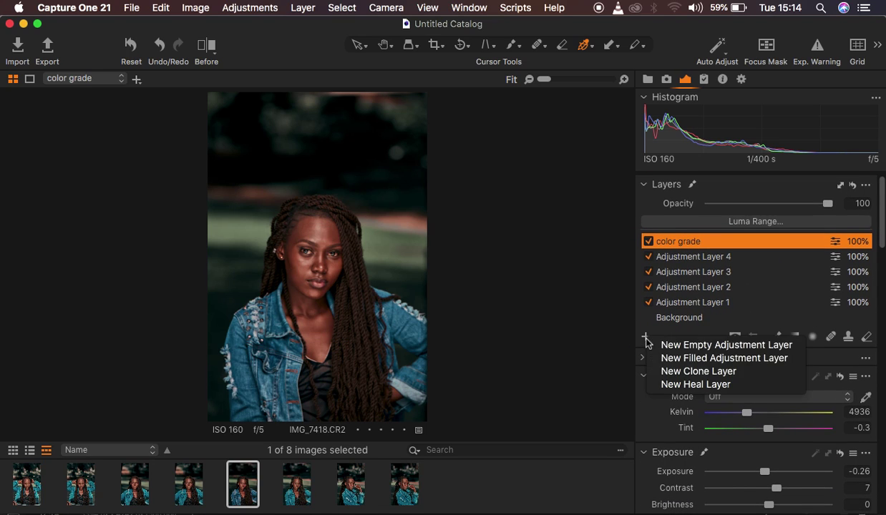
left_click(691, 358)
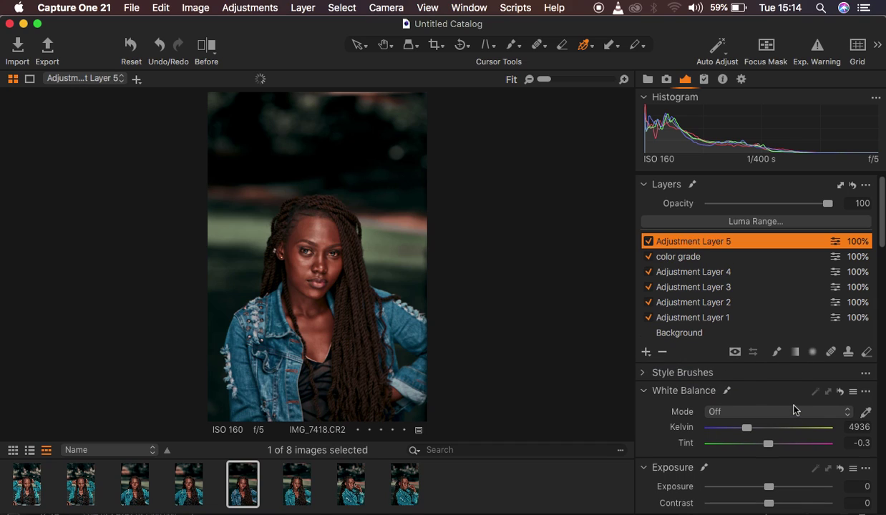
On the new layer, set blue Hue to -29 and green Hue to 30
scroll(794, 409, "down", 15)
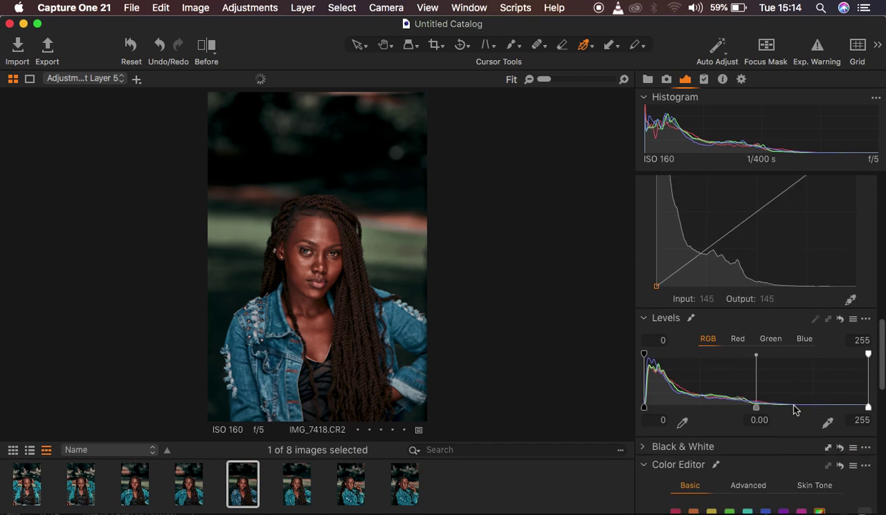
scroll(794, 410, "down", 3)
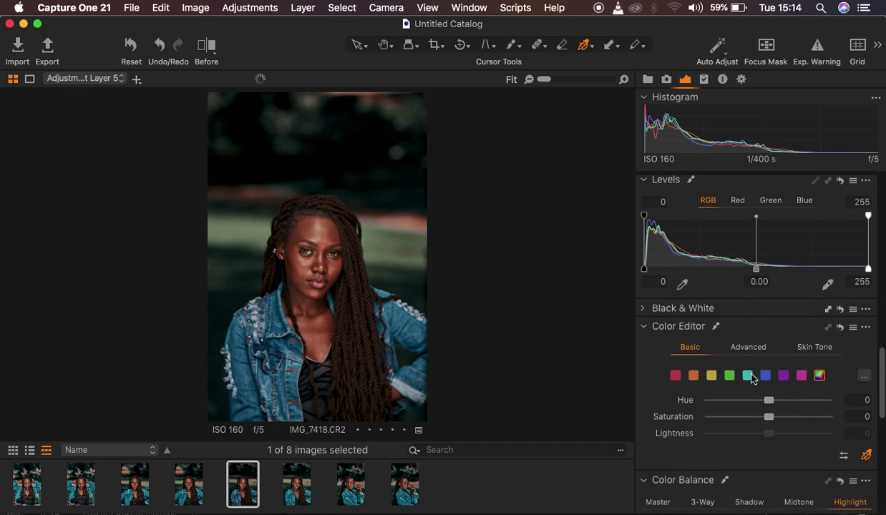
left_click(765, 376)
left_click_drag(769, 400, 712, 401)
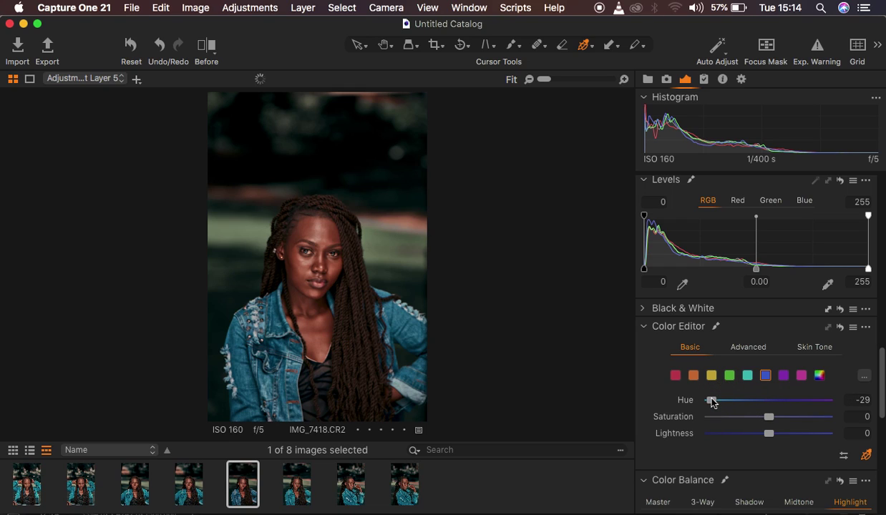
left_click(730, 376)
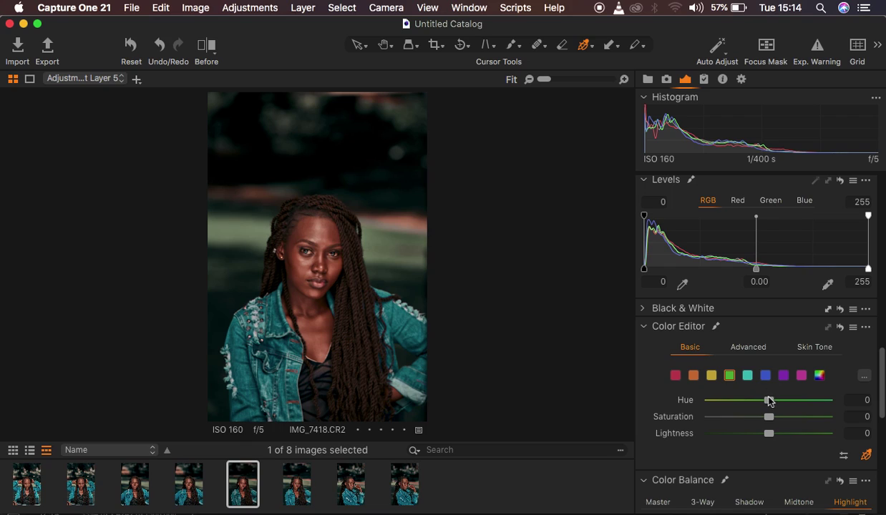
left_click_drag(769, 402, 839, 400)
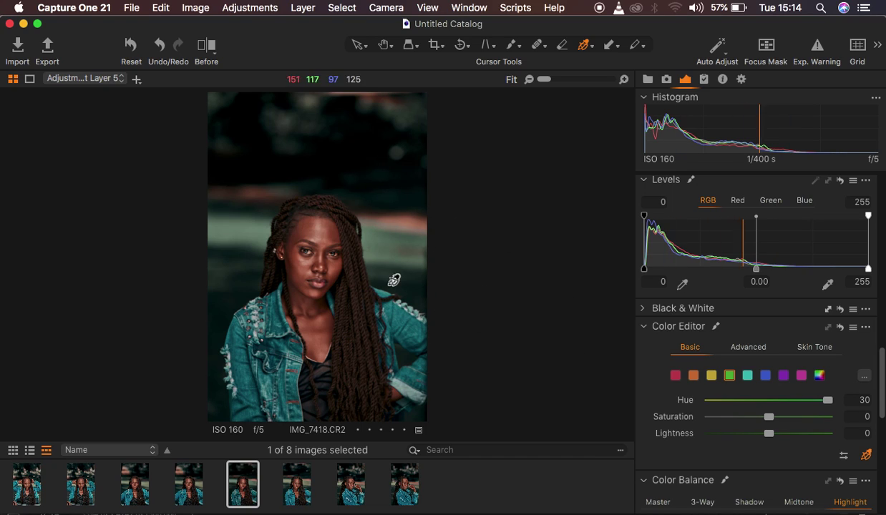
key("super+equal")
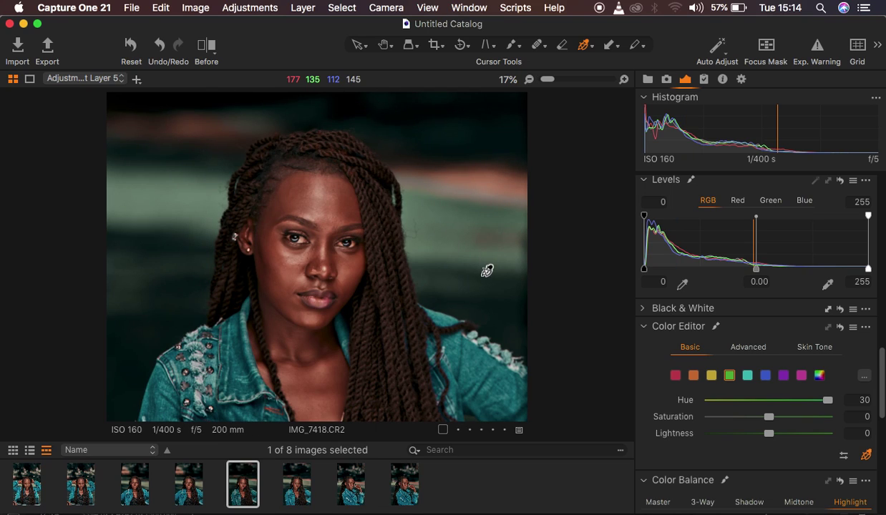
key("super+0")
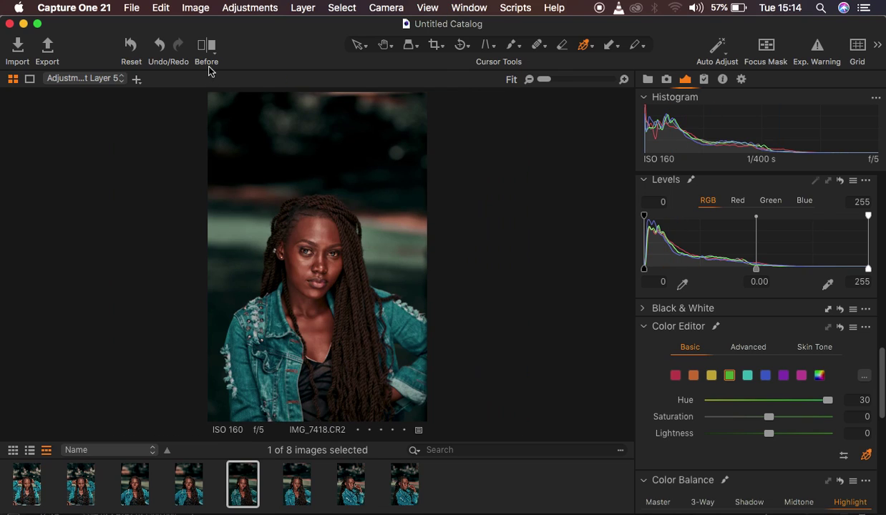
left_click(206, 45)
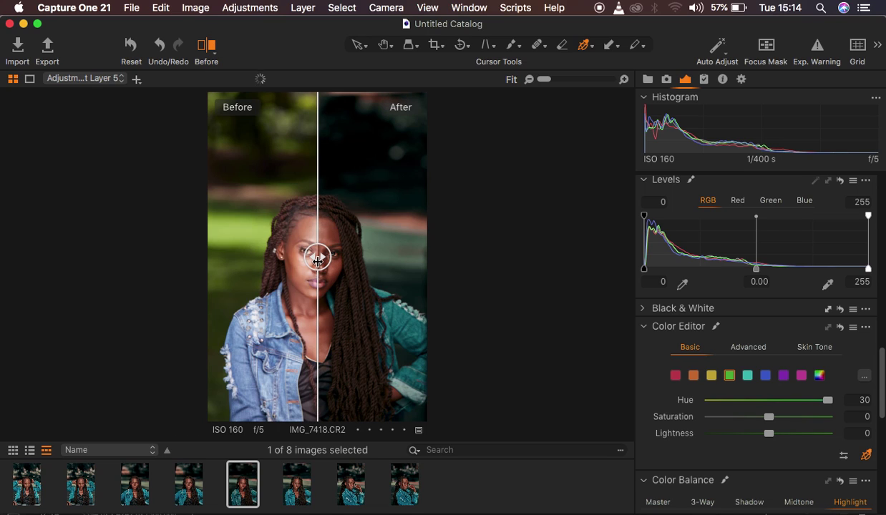
left_click_drag(317, 256, 166, 227)
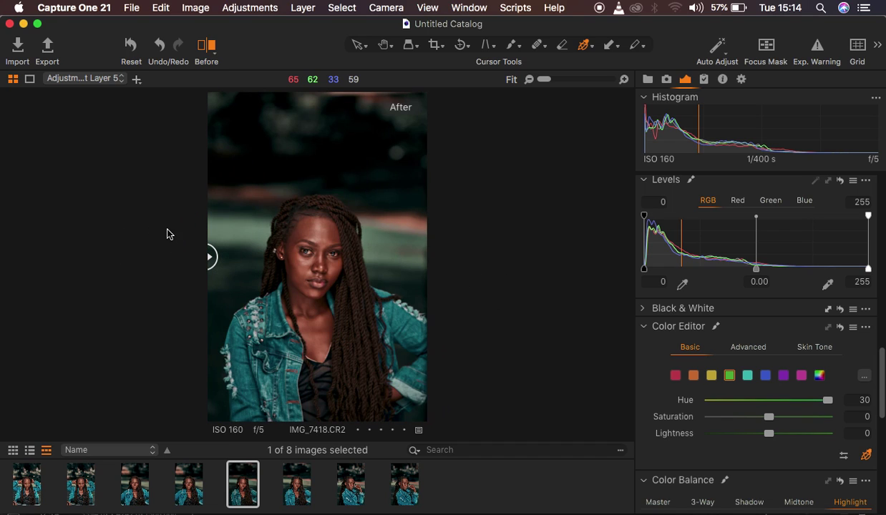
left_click(207, 51)
scroll(742, 231, "up", 10)
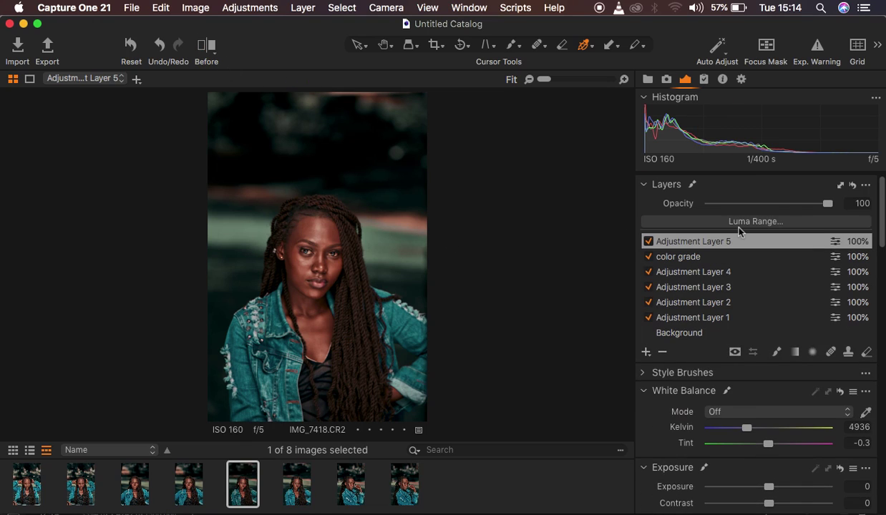
left_click(730, 259)
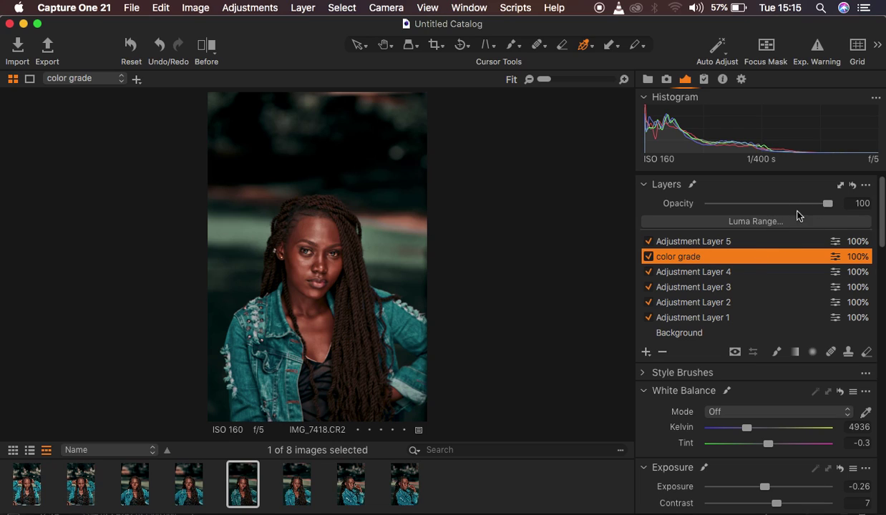
left_click_drag(805, 208, 863, 201)
Send the image to Adobe Photoshop 2020 via Edit With
left_click(355, 45)
right_click(373, 168)
mouse_move(439, 184)
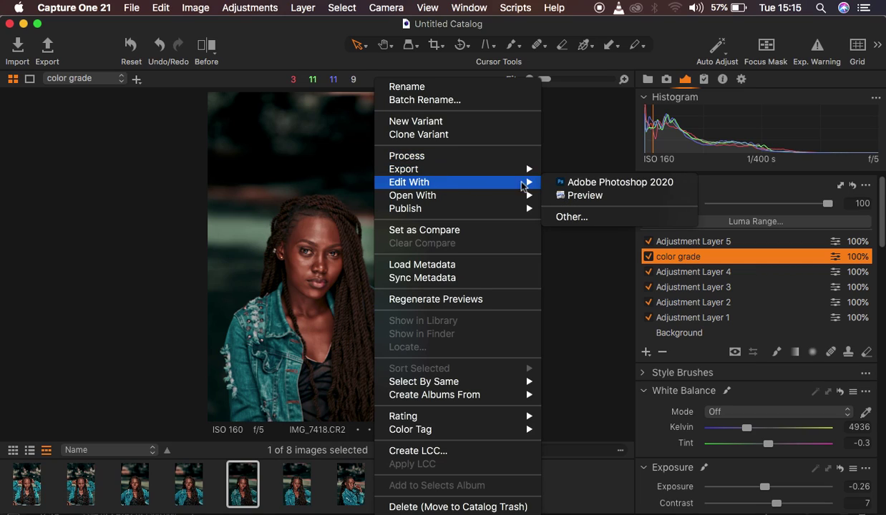
left_click(598, 184)
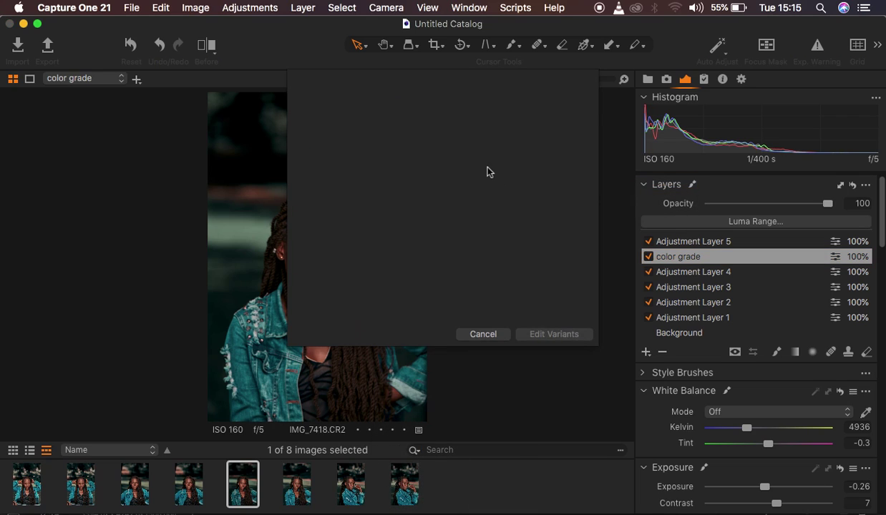
Set the hand-off to TIFF, 16 bit, with the Adobe RGB (1998) profile
left_click(388, 165)
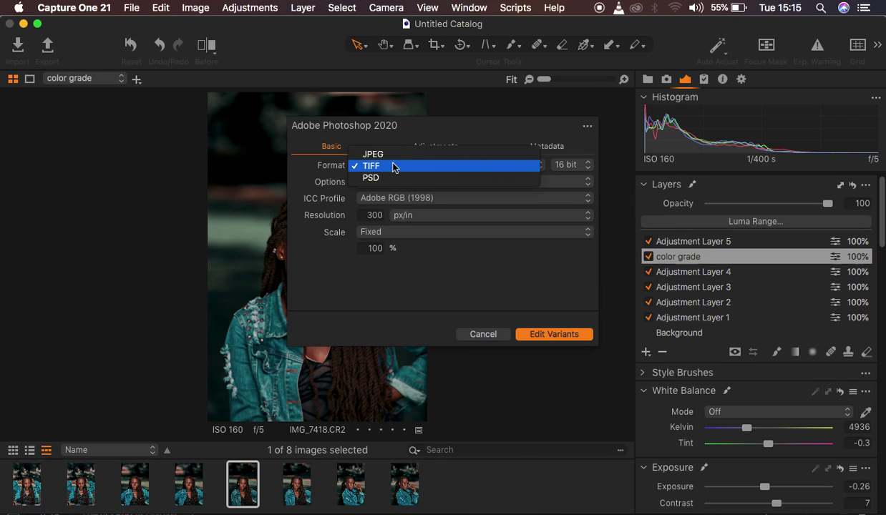
left_click(392, 166)
left_click(571, 165)
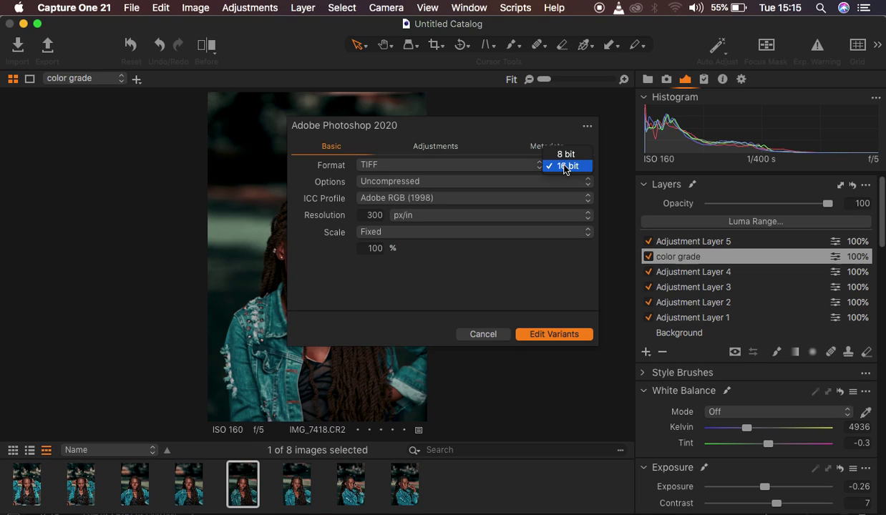
left_click(565, 166)
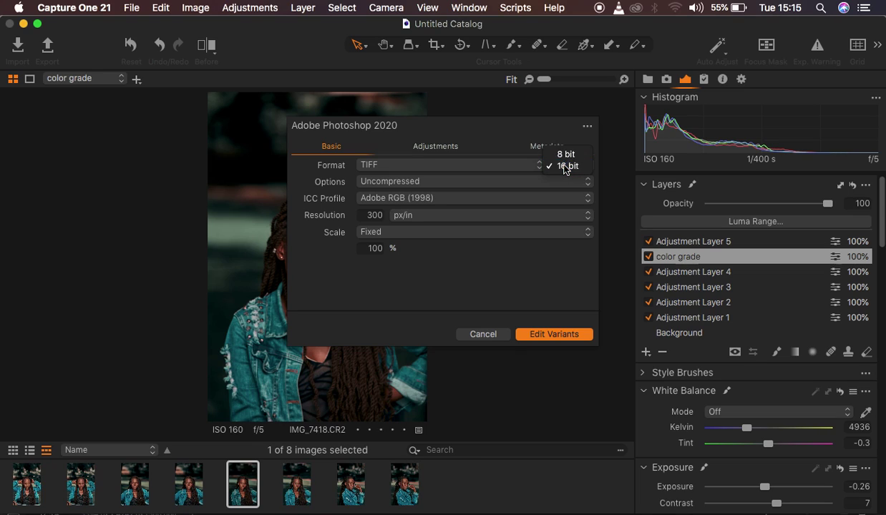
left_click(418, 198)
left_click(423, 199)
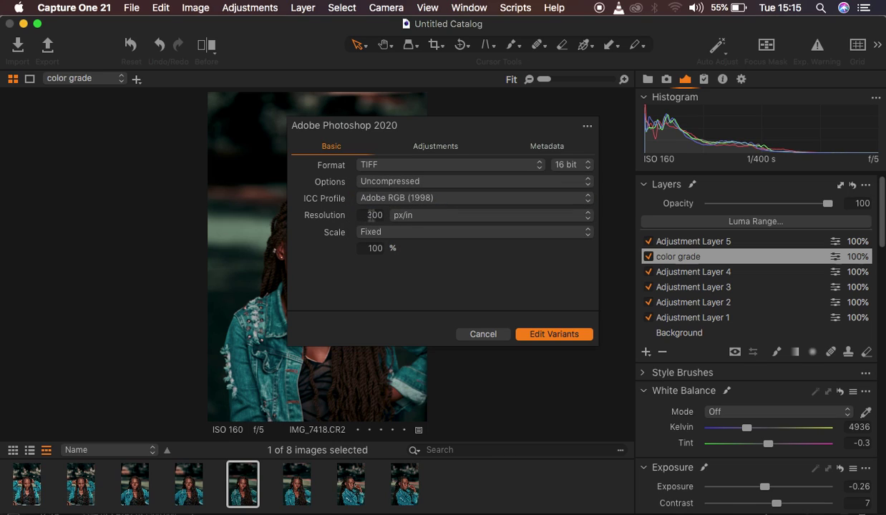